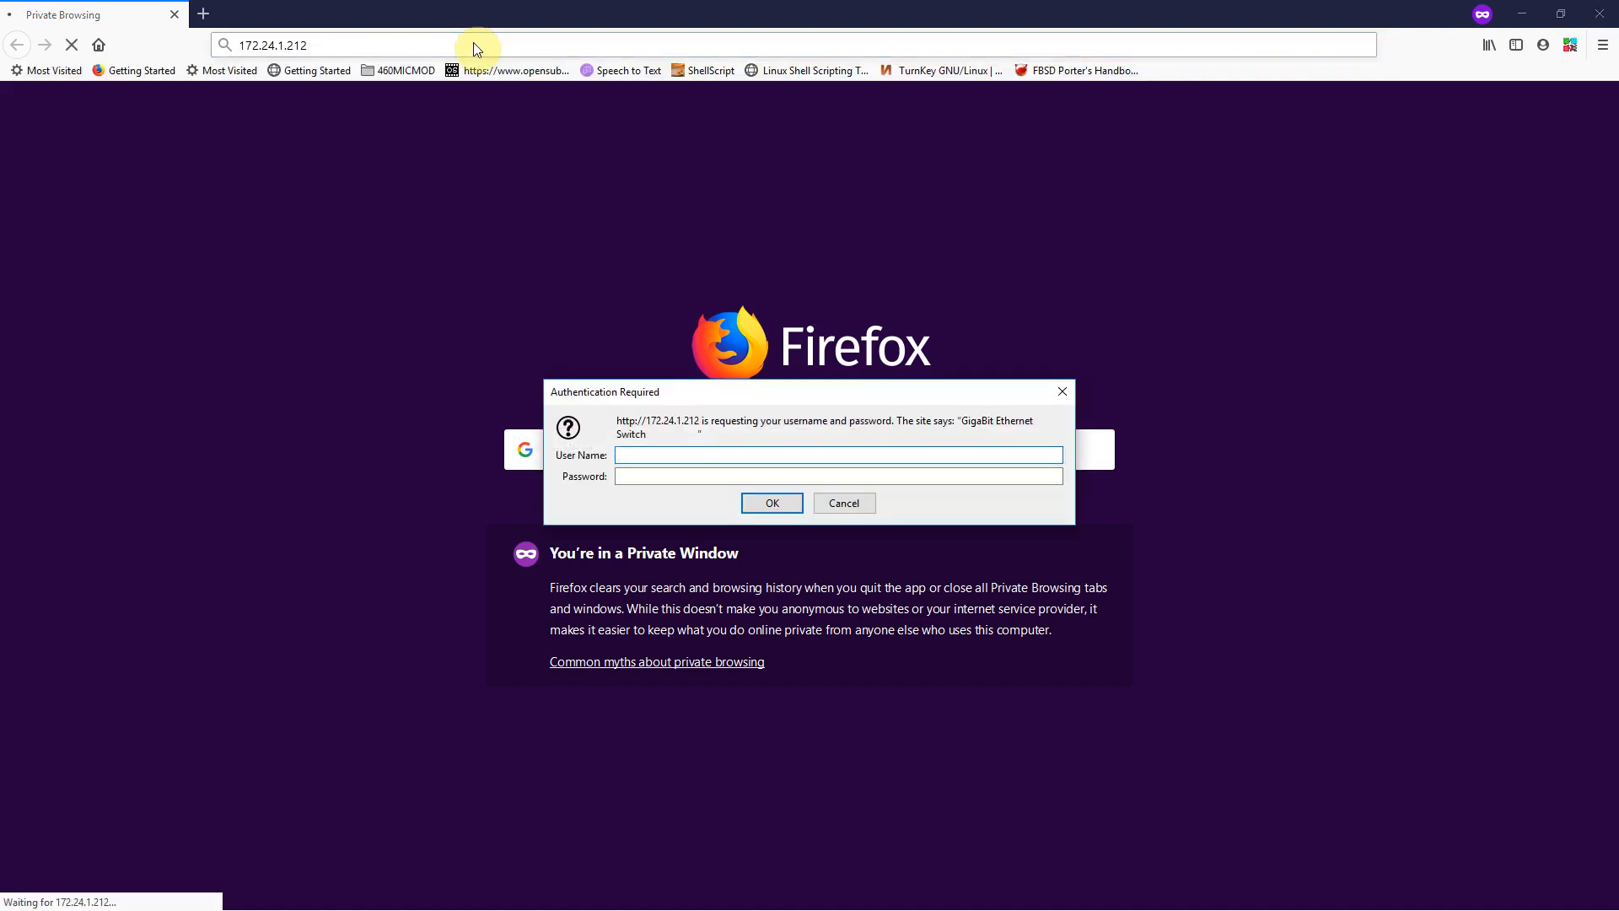
Step: Sign in to the switch with the administrator credentials so Port State Overview loads
{"action": "type", "text": "admin"}
{"action": "left_click", "coordinate": [769, 504]}
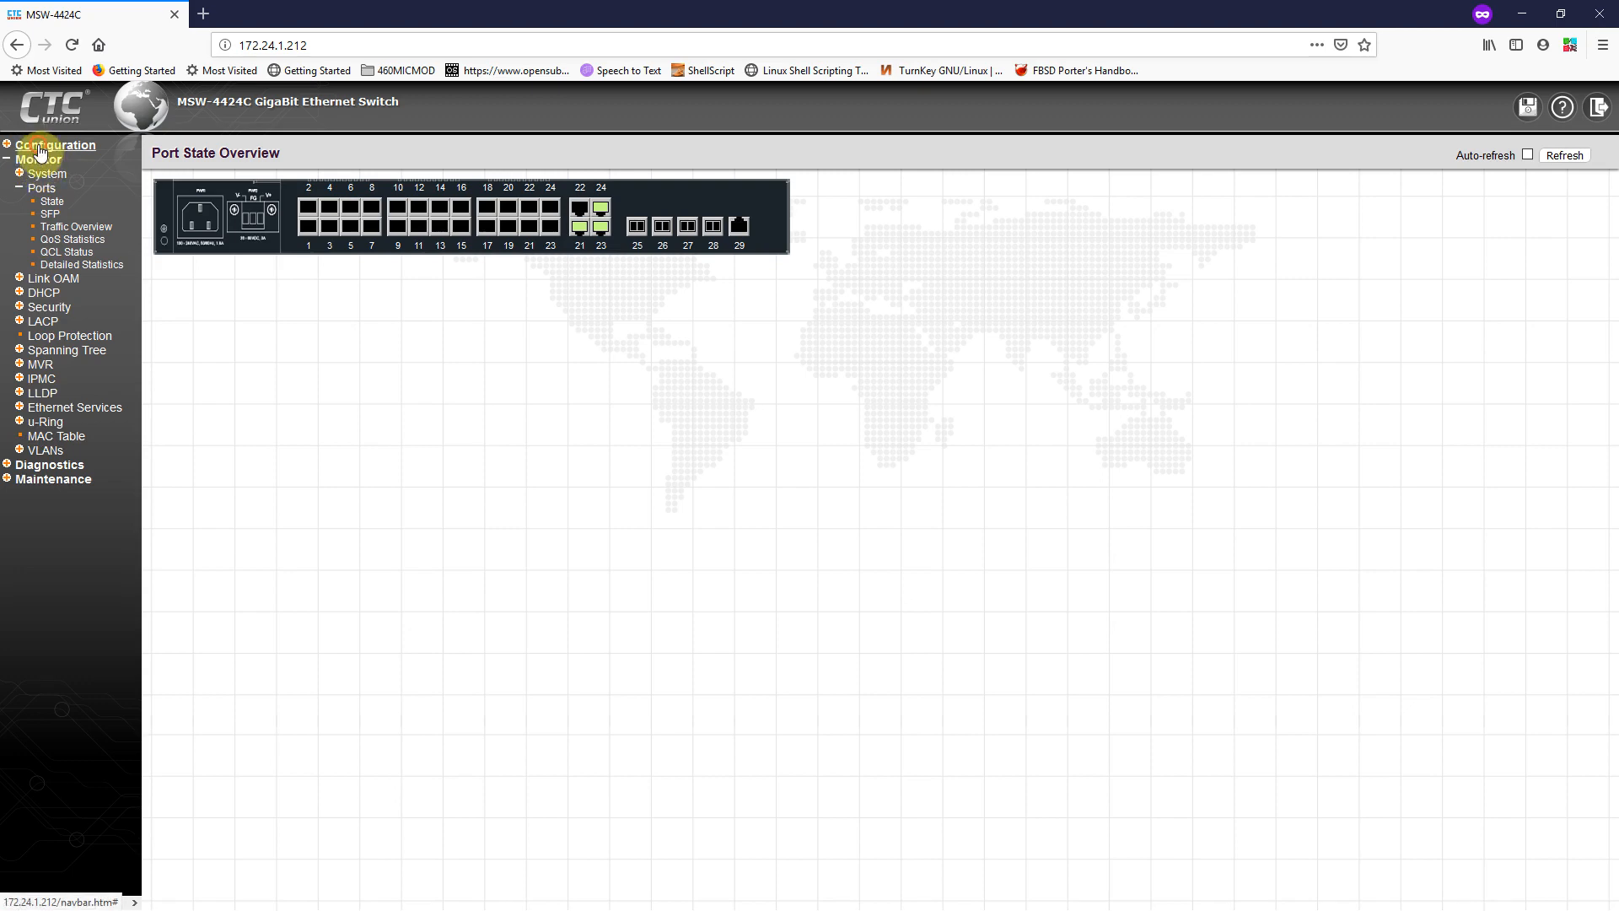
Step: Open Configuration > System > Information, showing empty System Contact, Name and Location fields
{"action": "left_click", "coordinate": [41, 148]}
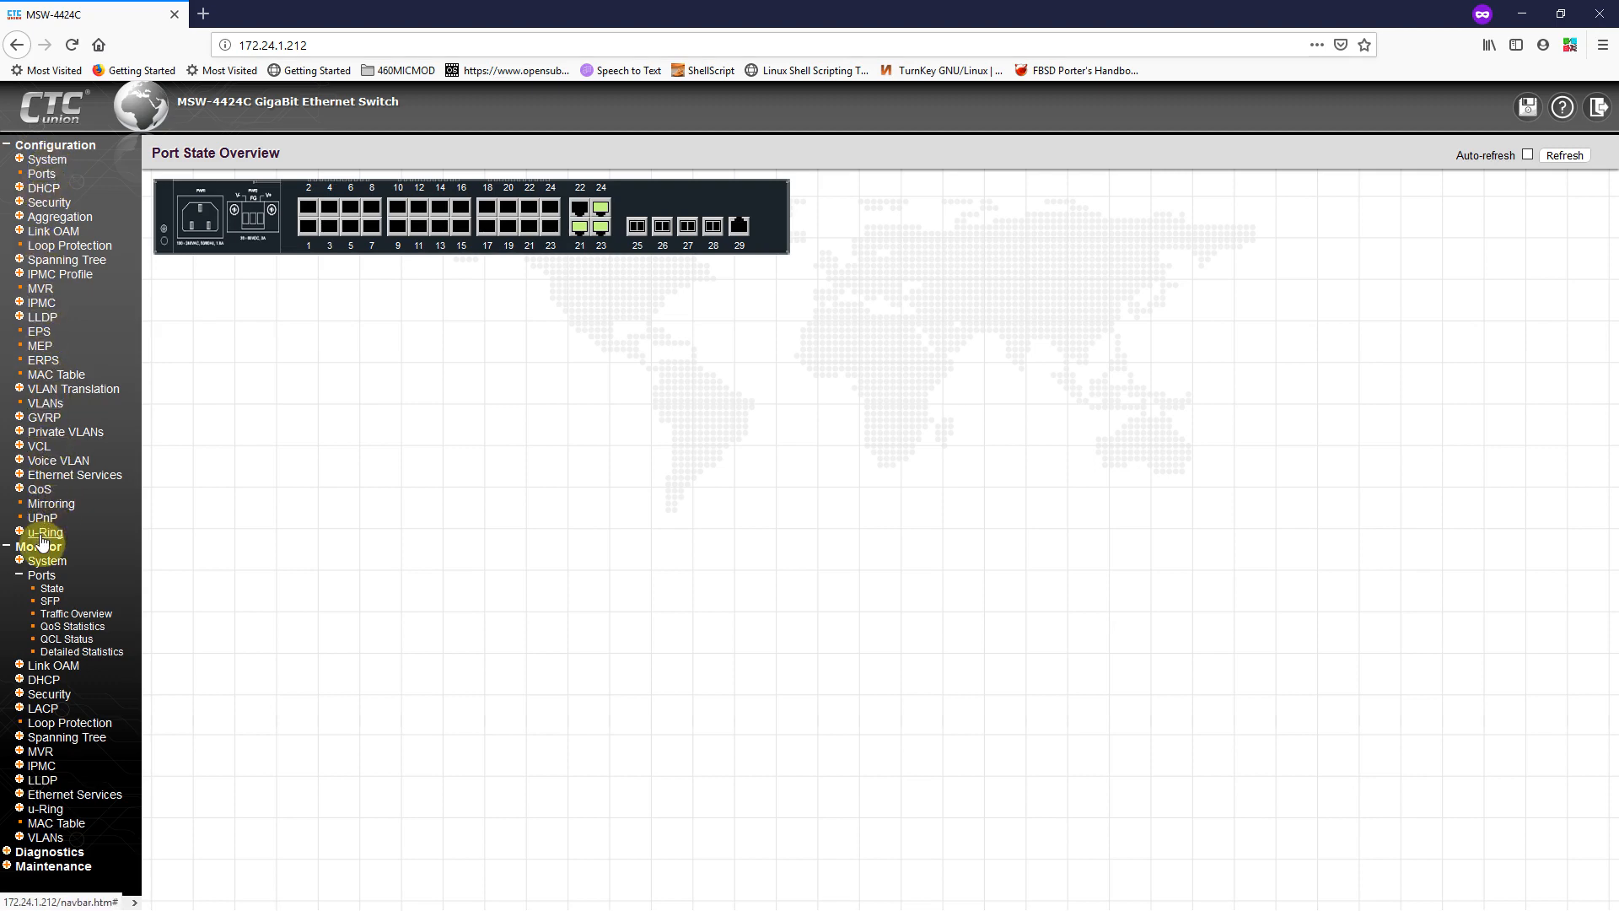
{"action": "left_click", "coordinate": [46, 161]}
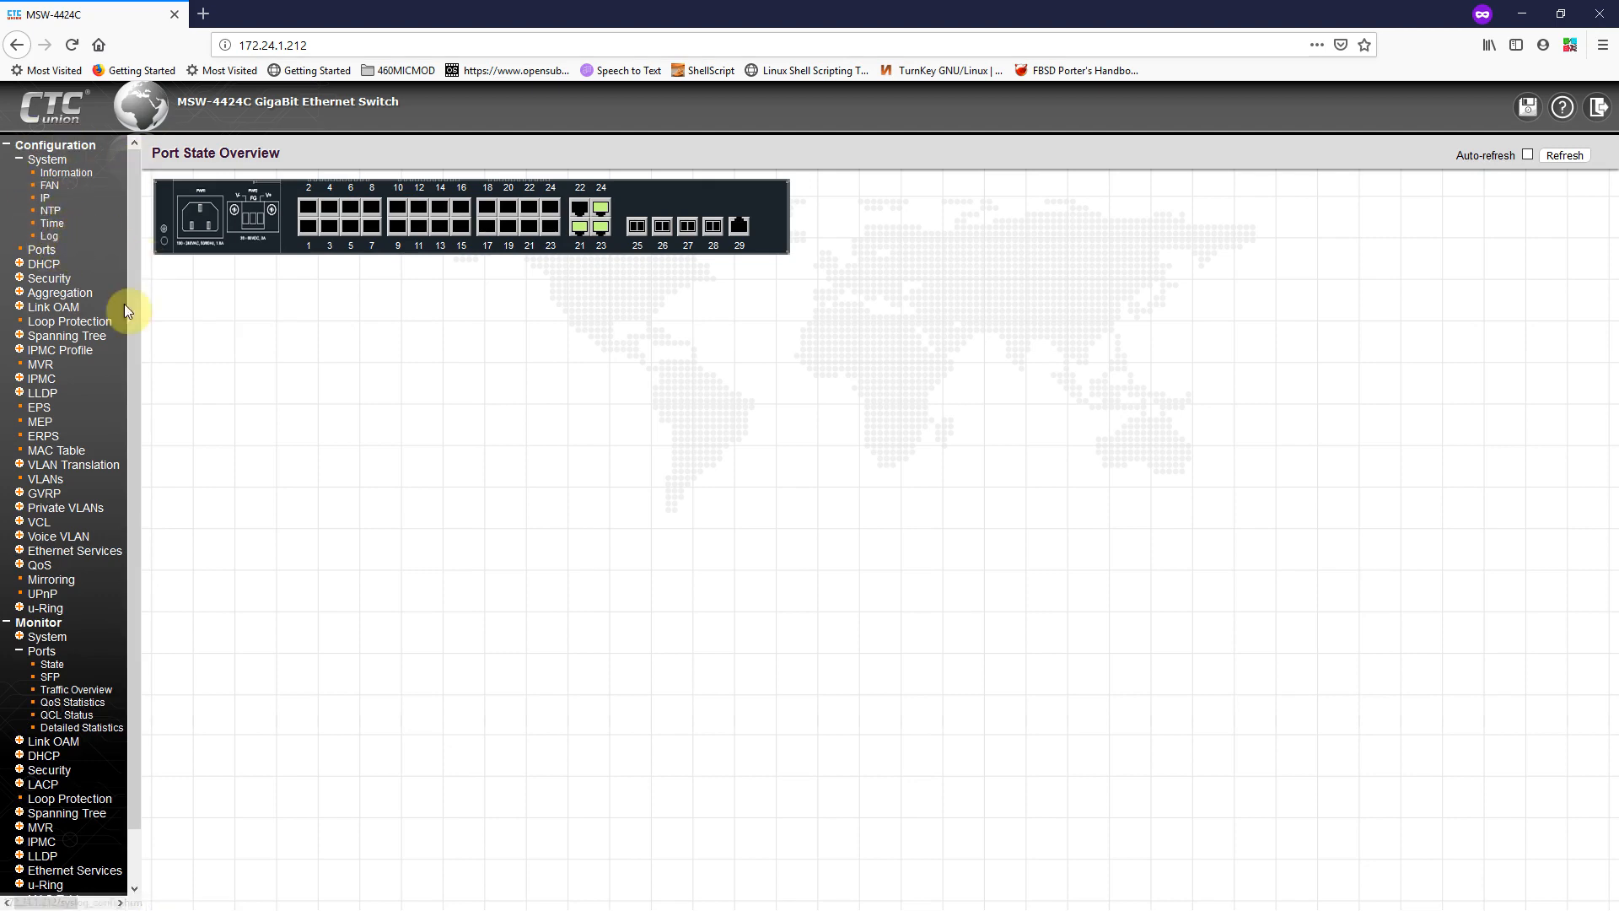
{"action": "left_click", "coordinate": [68, 177]}
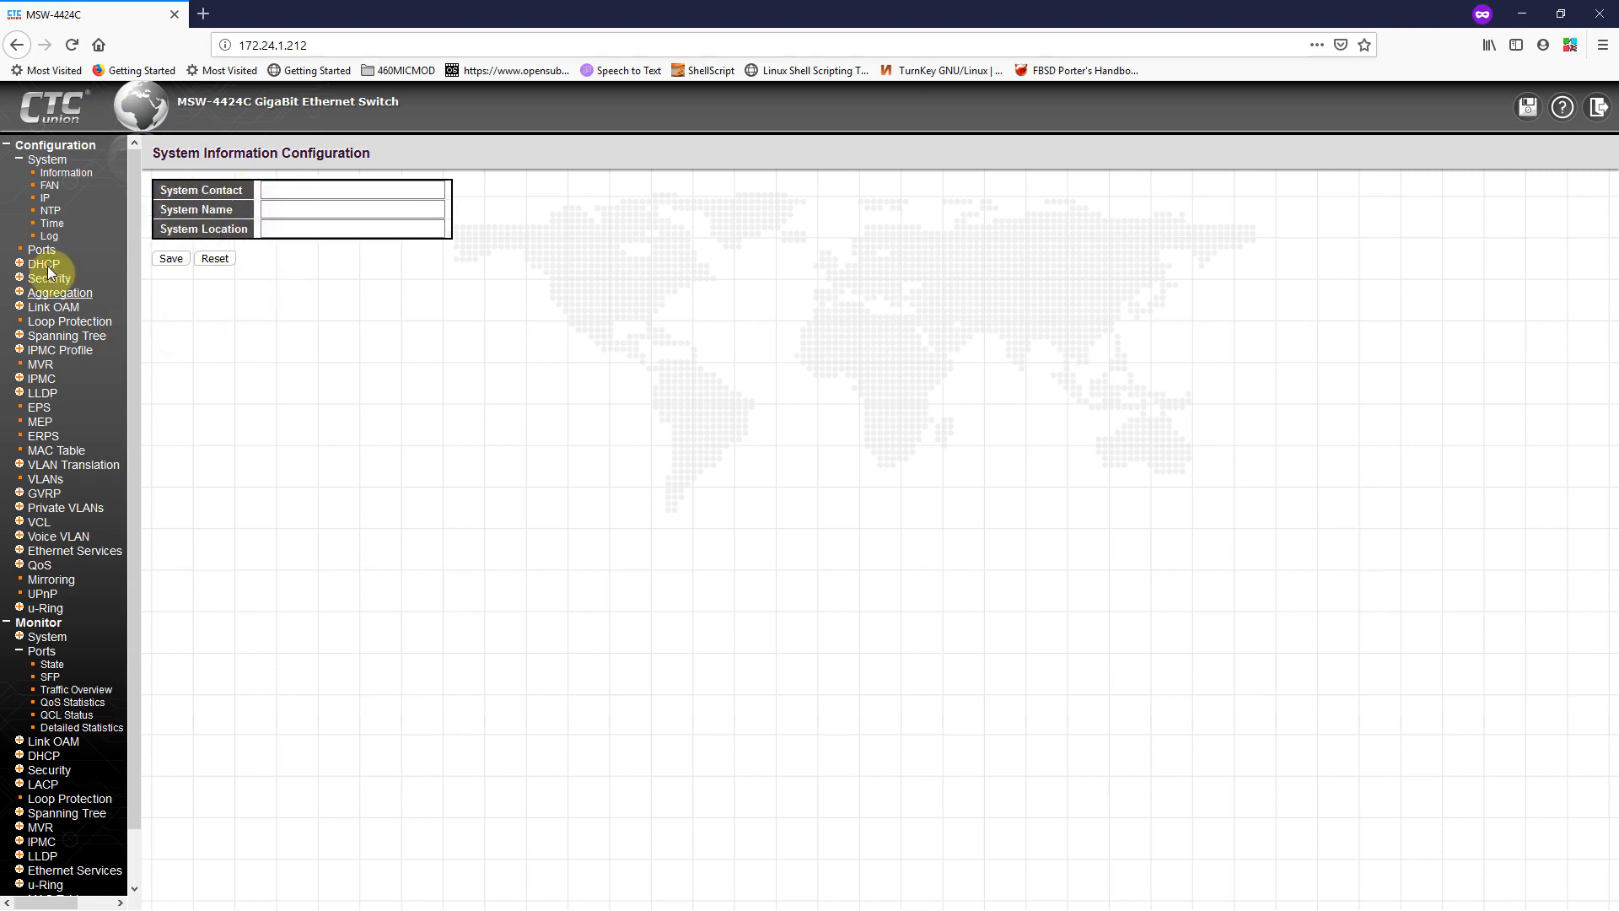
Step: Open the IP page showing 172.24.1.212/24 and default gateway 172.24.1.254
{"action": "left_click", "coordinate": [45, 203]}
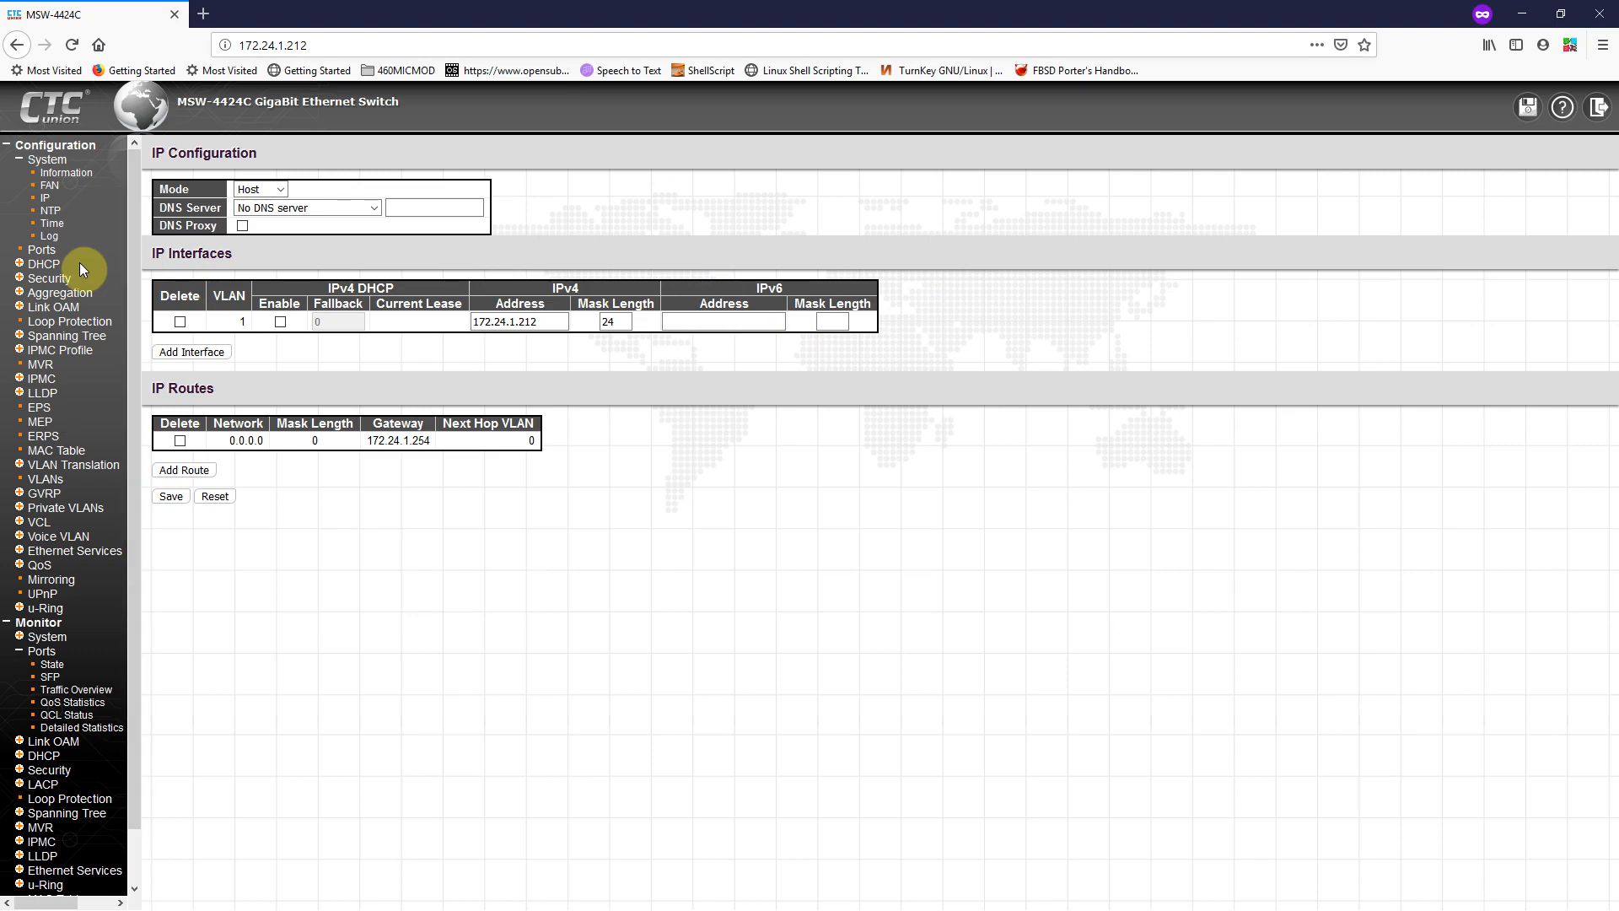
Step: Expand Security > Switch > SNMP and open its System settings page
{"action": "left_click", "coordinate": [40, 280]}
{"action": "left_click", "coordinate": [51, 293]}
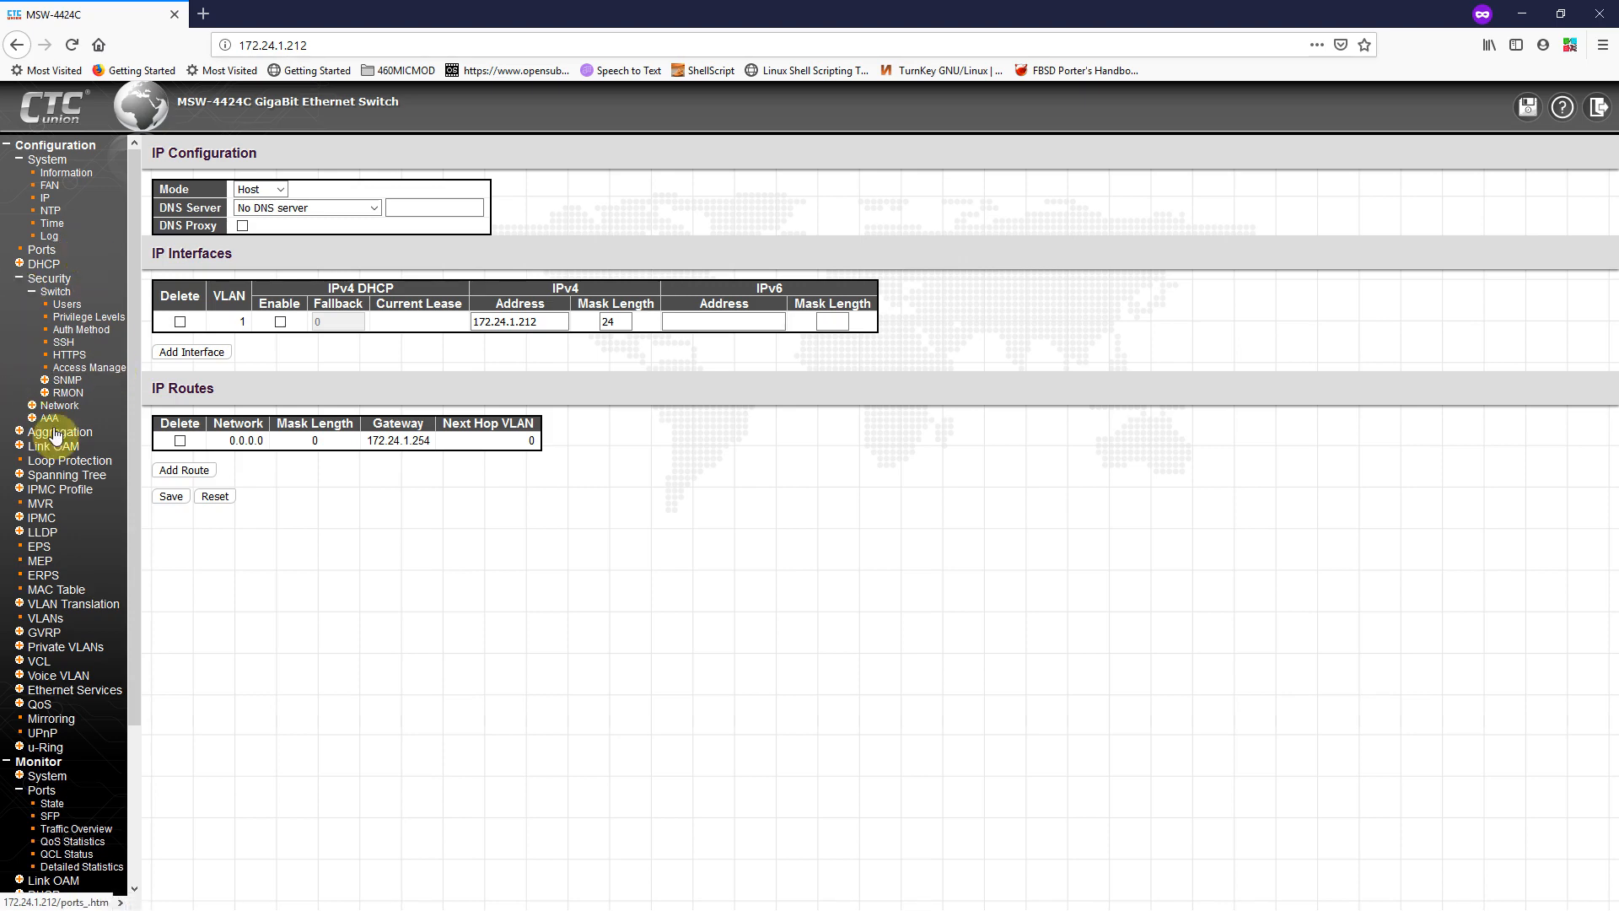
{"action": "left_click", "coordinate": [68, 380]}
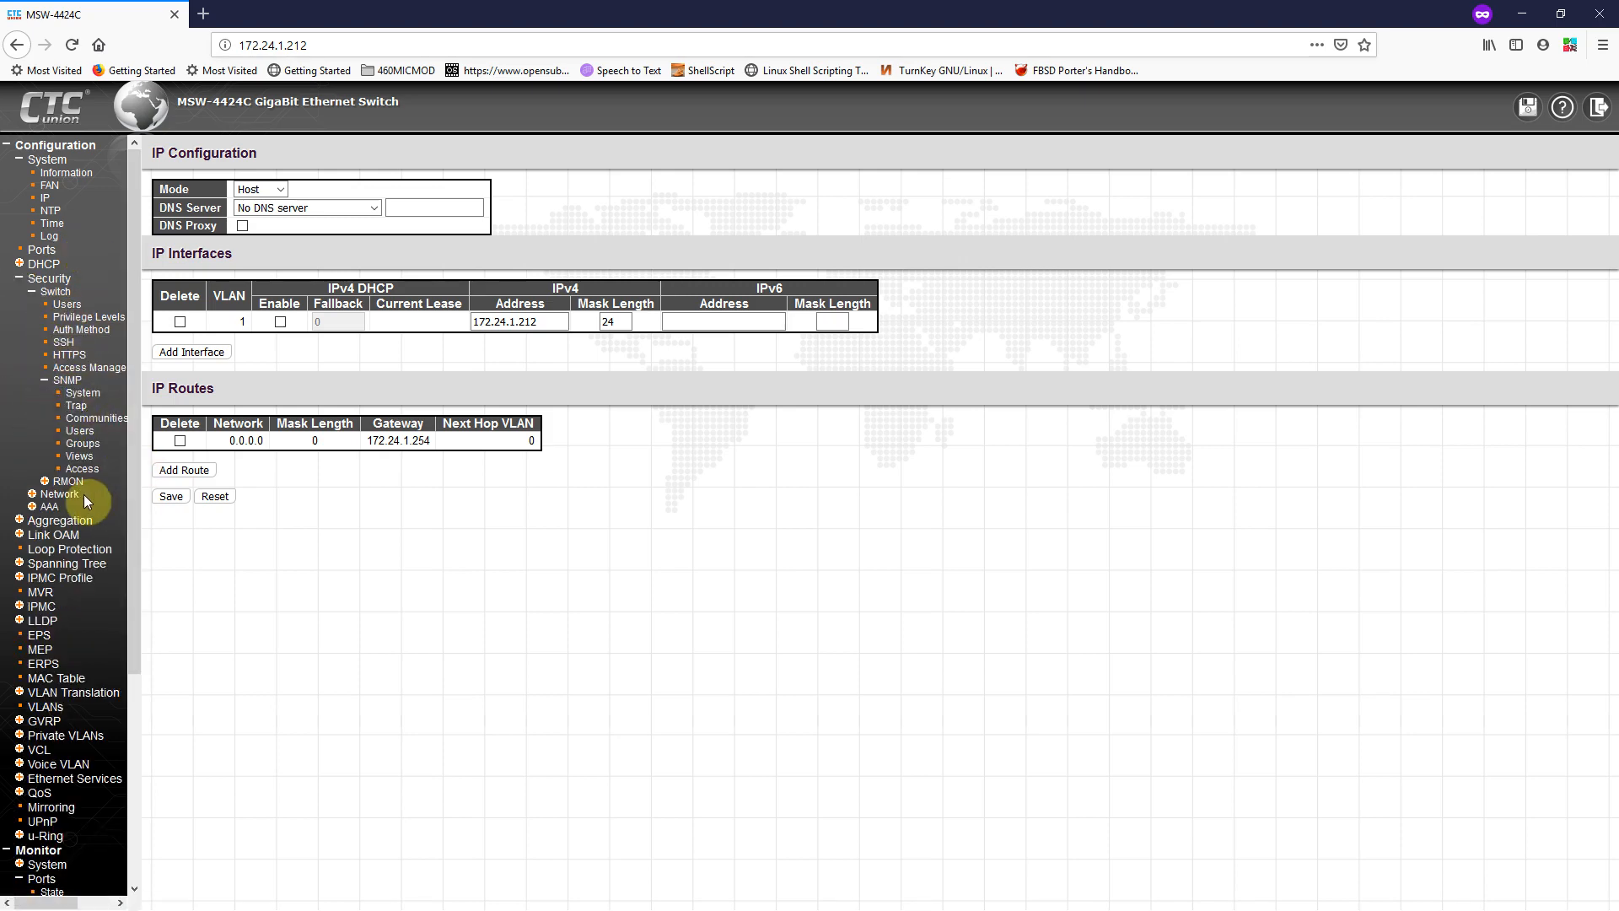
{"action": "left_click", "coordinate": [82, 396]}
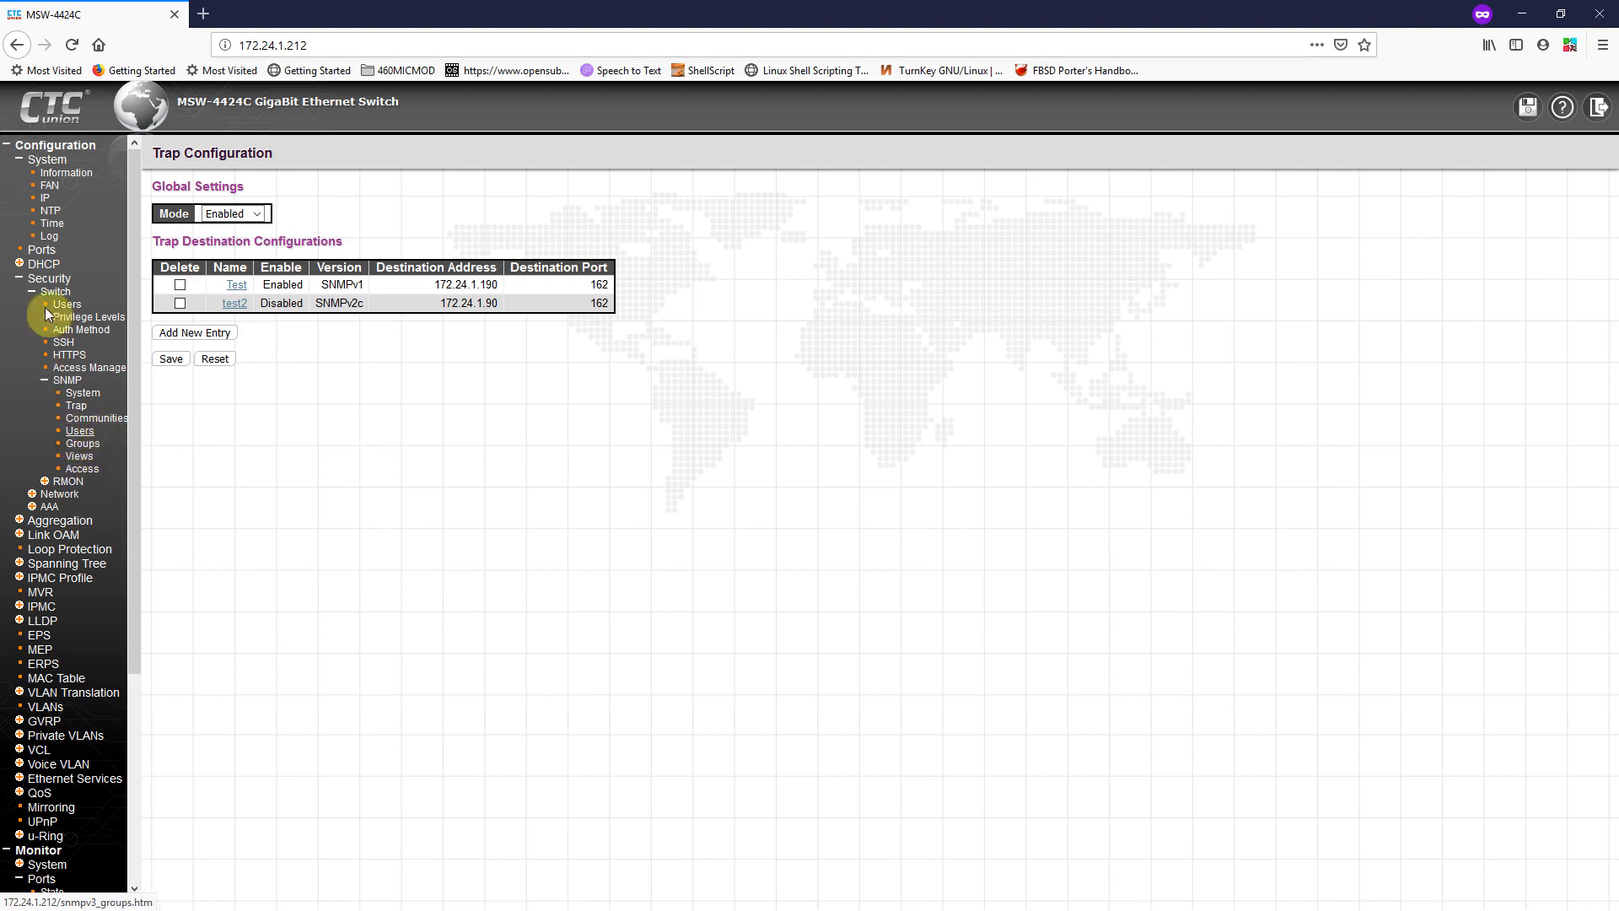
Step: Expand the Network and AAA security groups, then Aggregation to list Static and LACP
{"action": "left_click", "coordinate": [59, 495]}
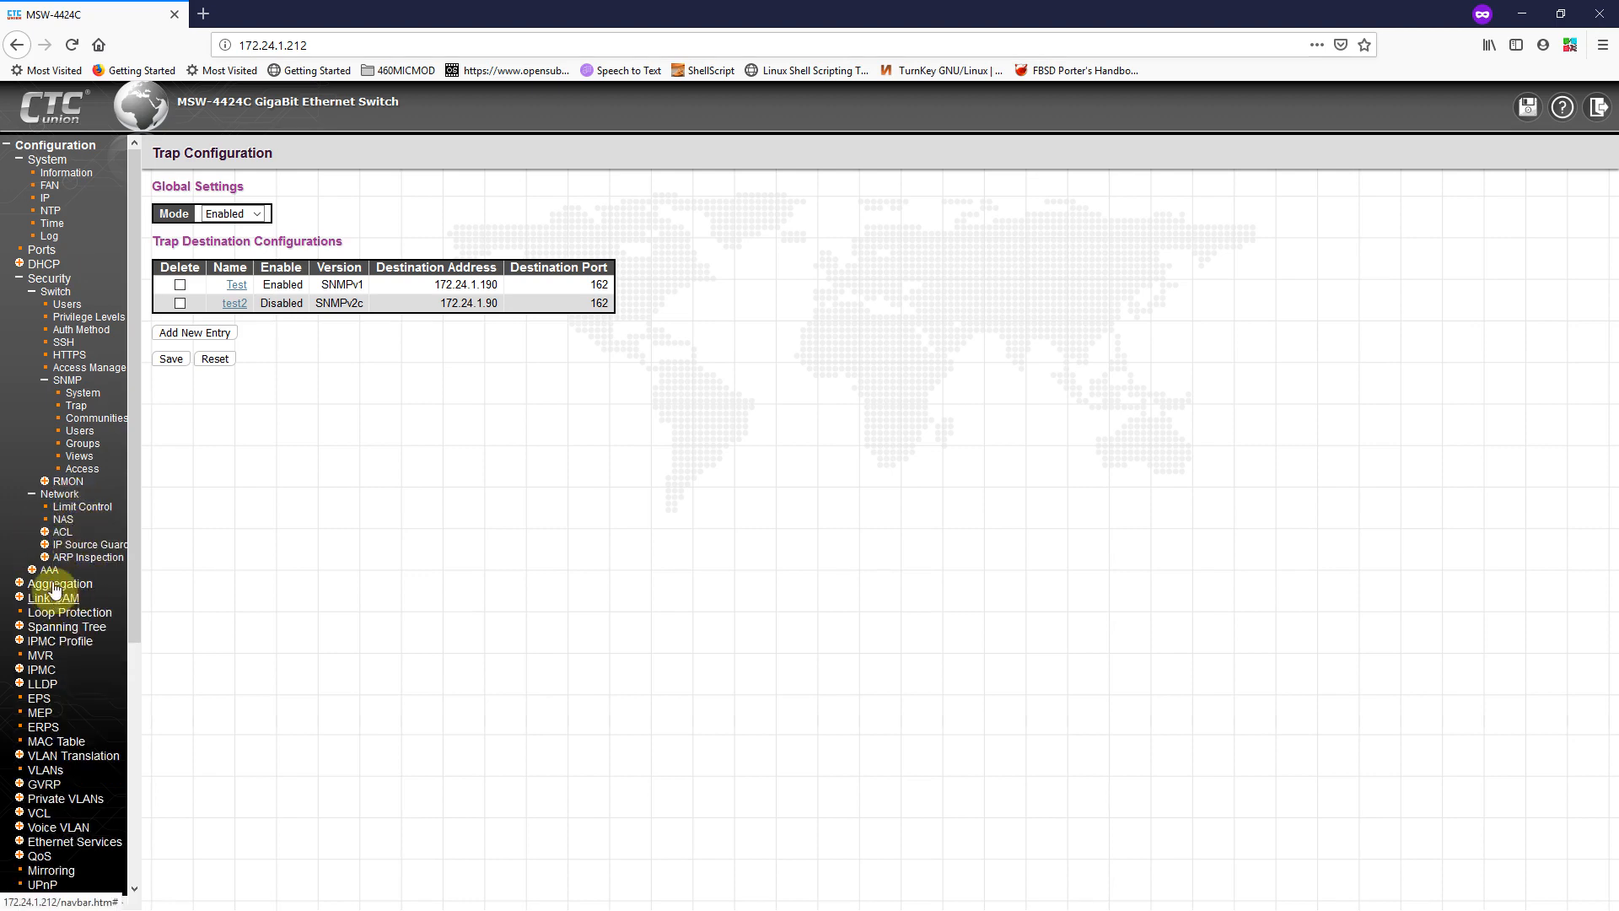
{"action": "left_click", "coordinate": [49, 572]}
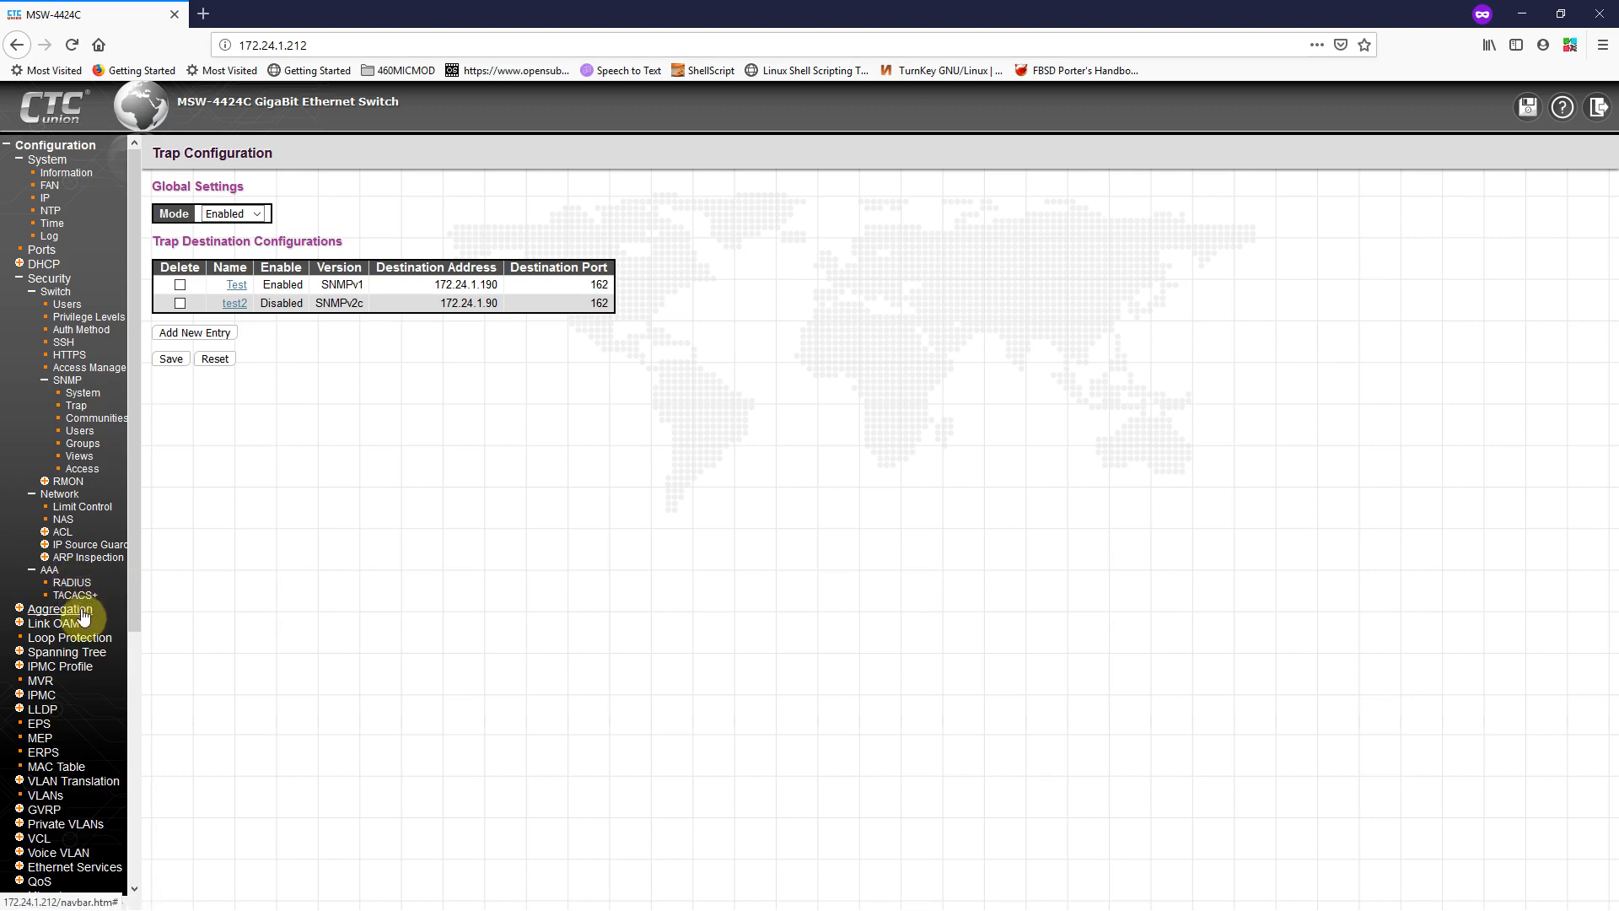
{"action": "scroll", "coordinate": [74, 608], "scroll_direction": "down", "scroll_amount": 5}
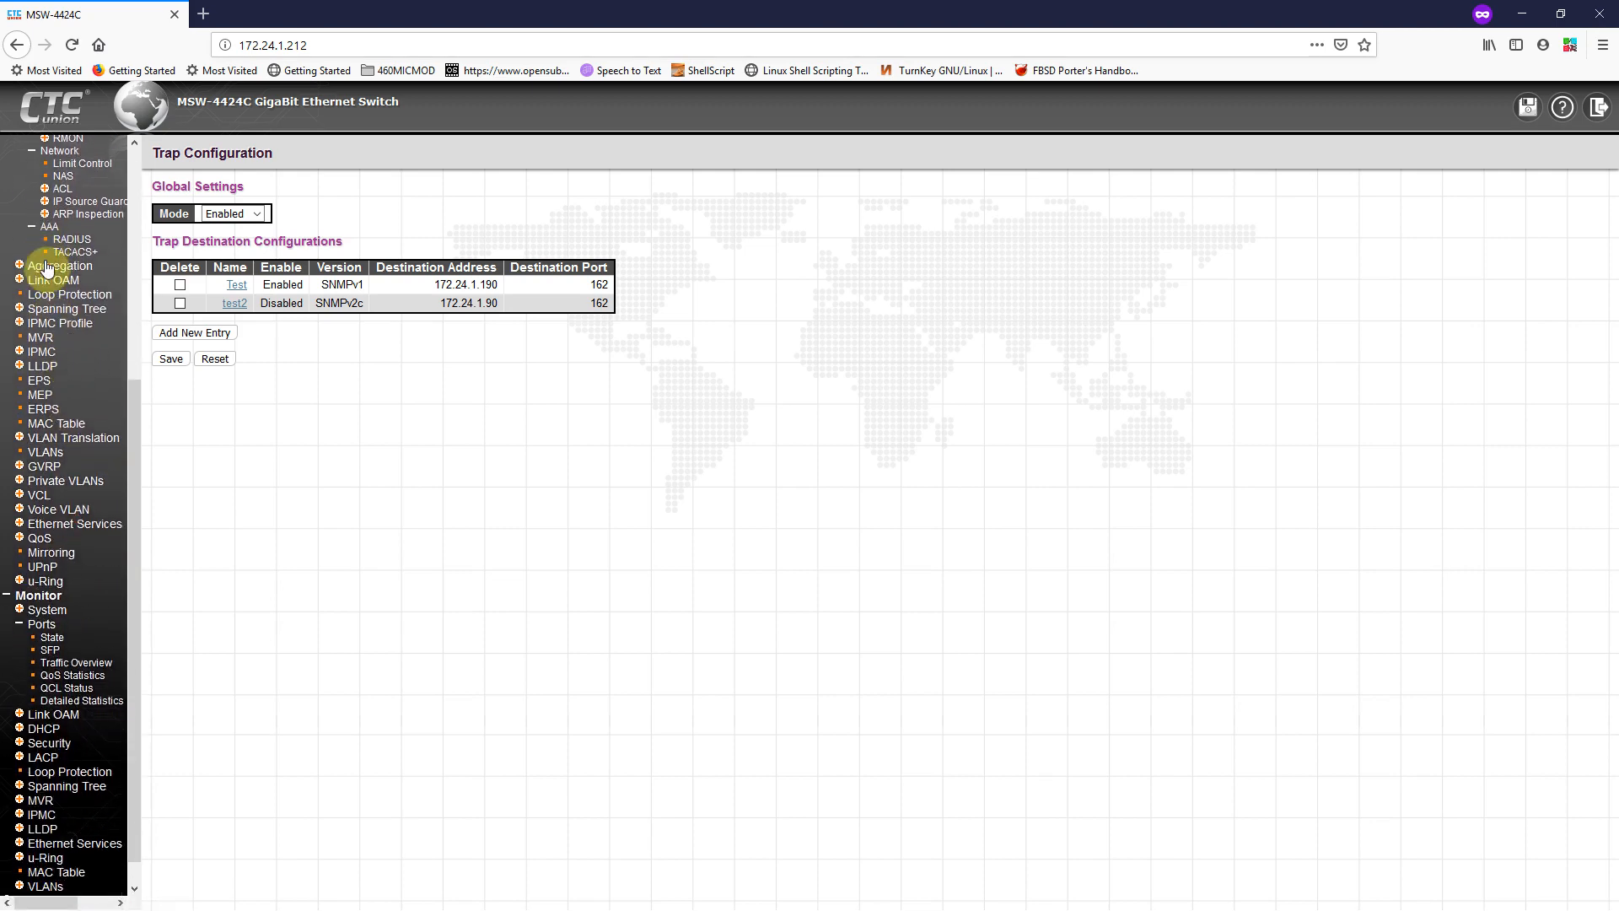
{"action": "left_click", "coordinate": [49, 266]}
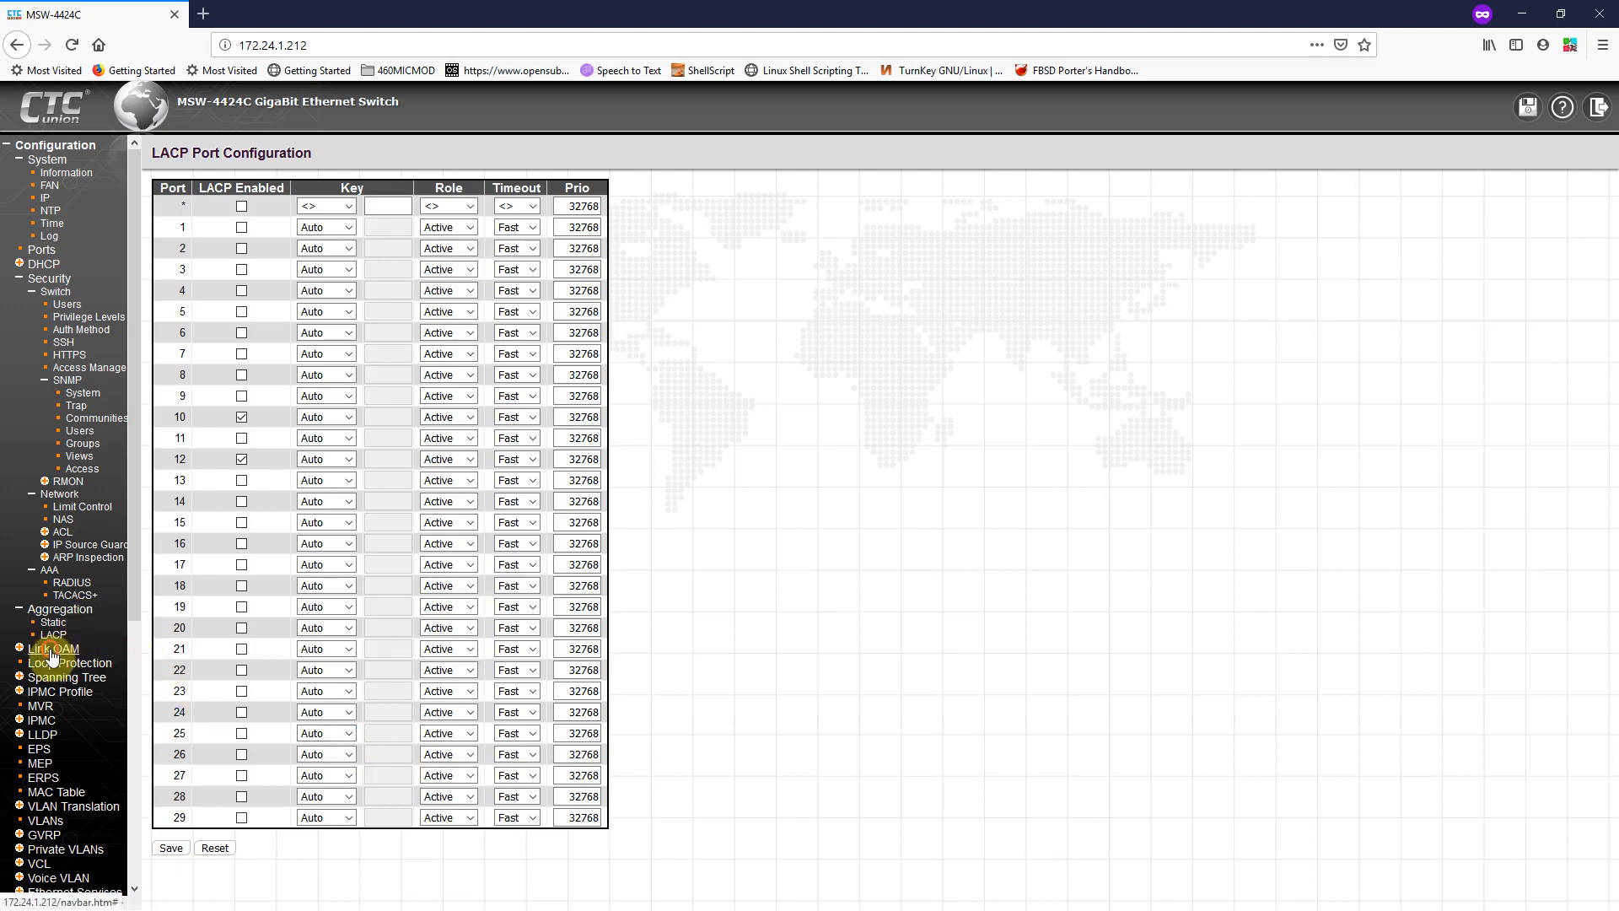
Step: Expand the Link OAM and Spanning Tree groups in the navigation tree
{"action": "left_click", "coordinate": [53, 651]}
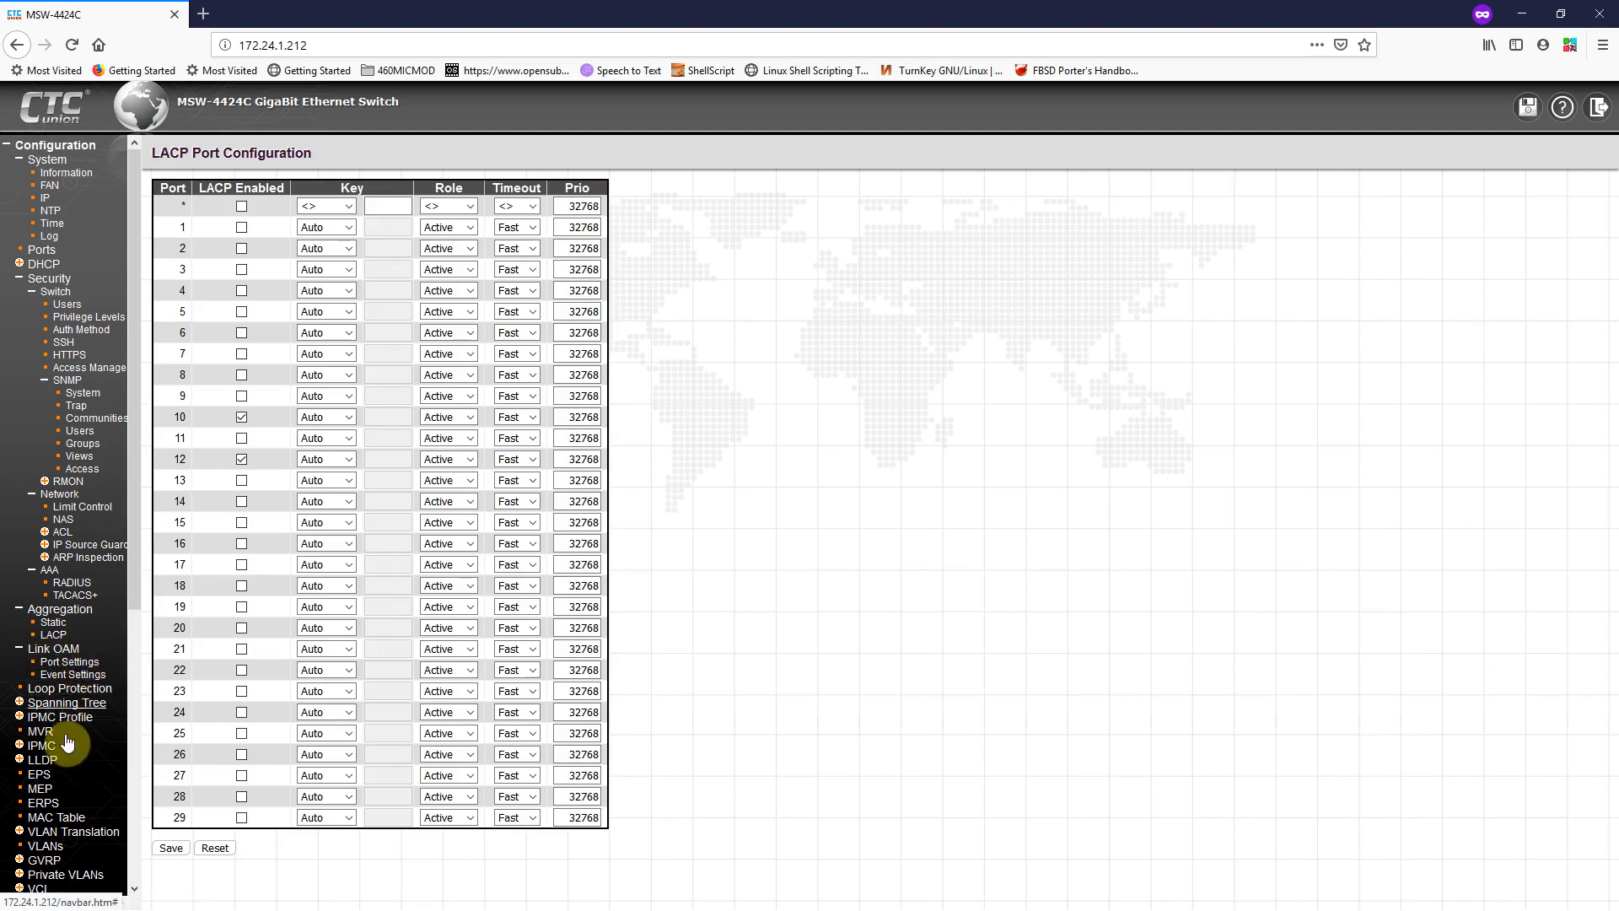
{"action": "scroll", "coordinate": [64, 666], "scroll_direction": "down", "scroll_amount": 5}
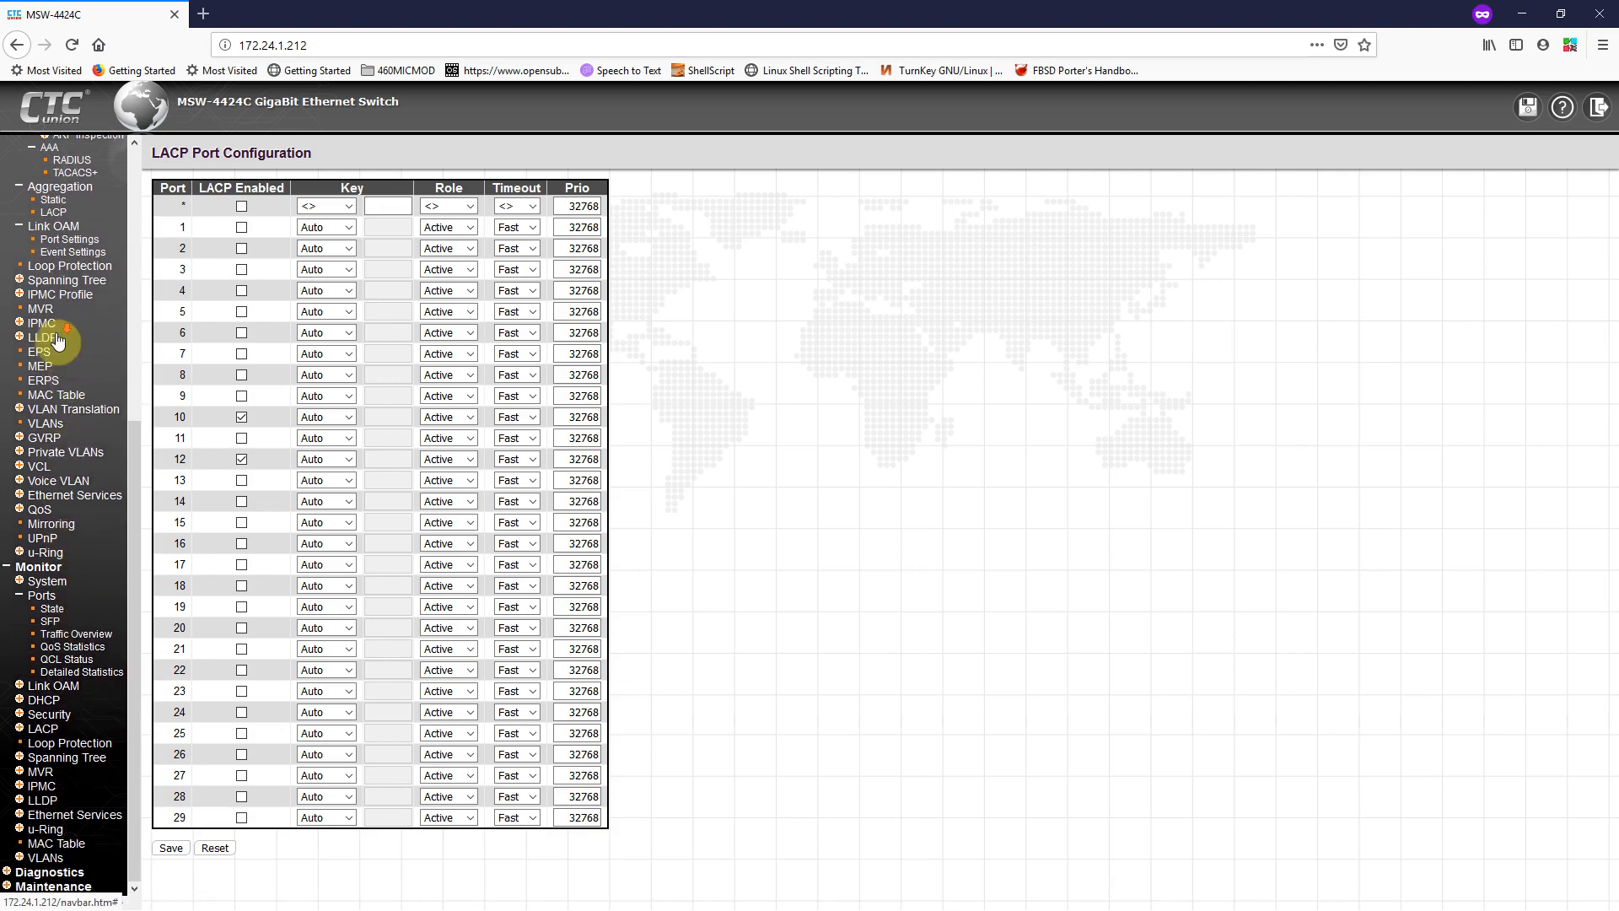
{"action": "left_click", "coordinate": [55, 284]}
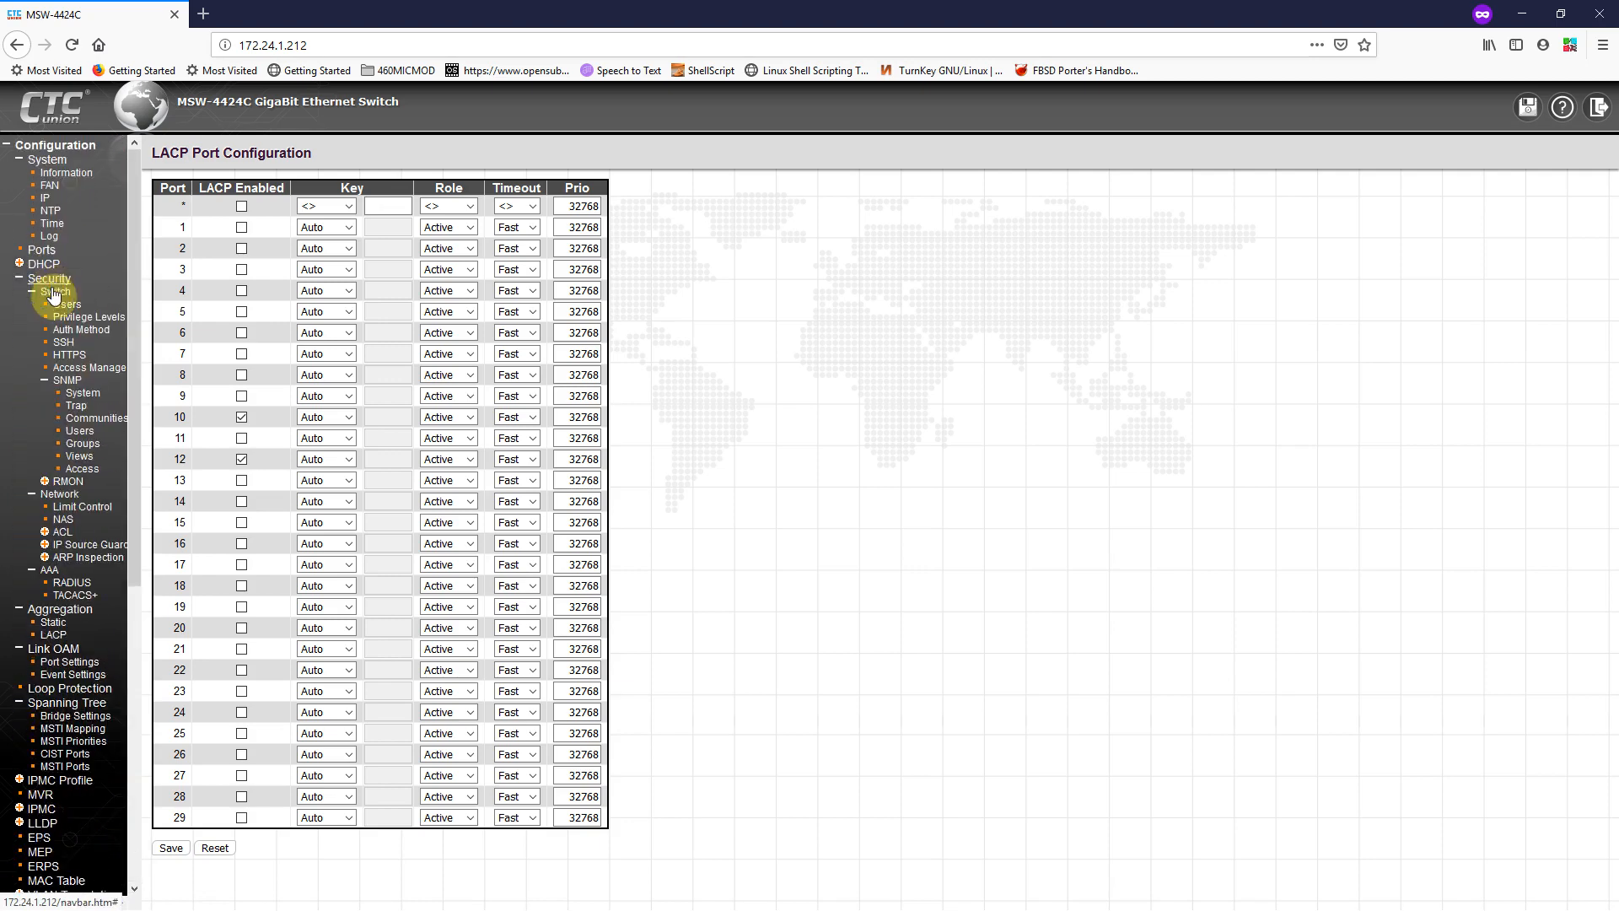
{"action": "scroll", "coordinate": [71, 715], "scroll_direction": "down", "scroll_amount": 3}
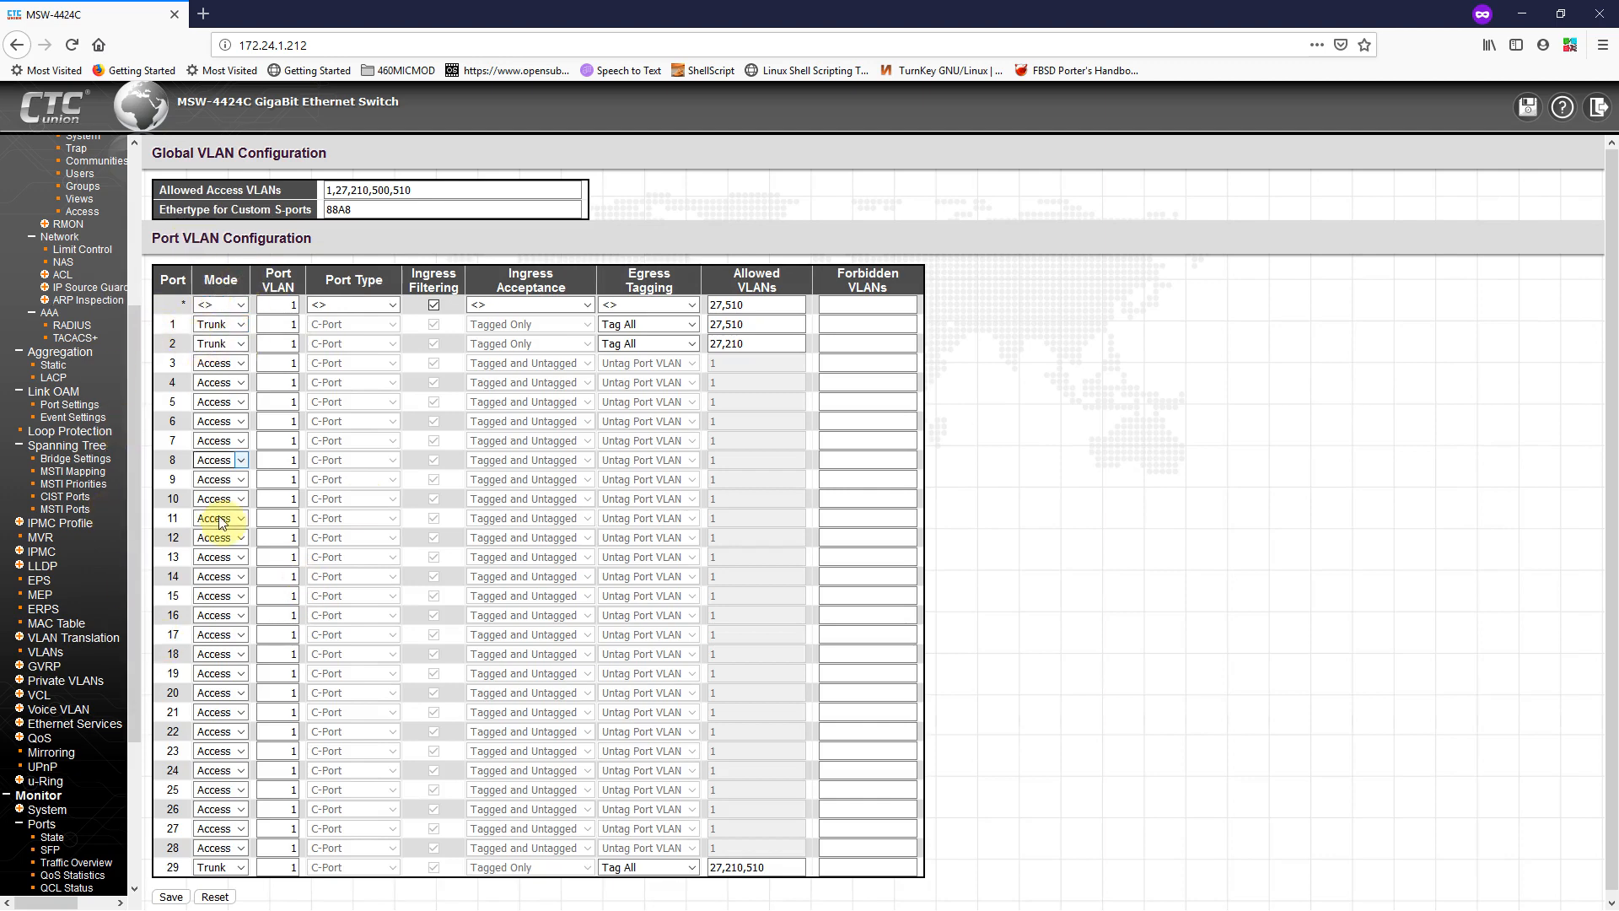
Step: Check port 1's mode choices keeping Trunk, then expand QoS to list Ingress, Egress, Port DSCP
{"action": "left_click", "coordinate": [242, 325]}
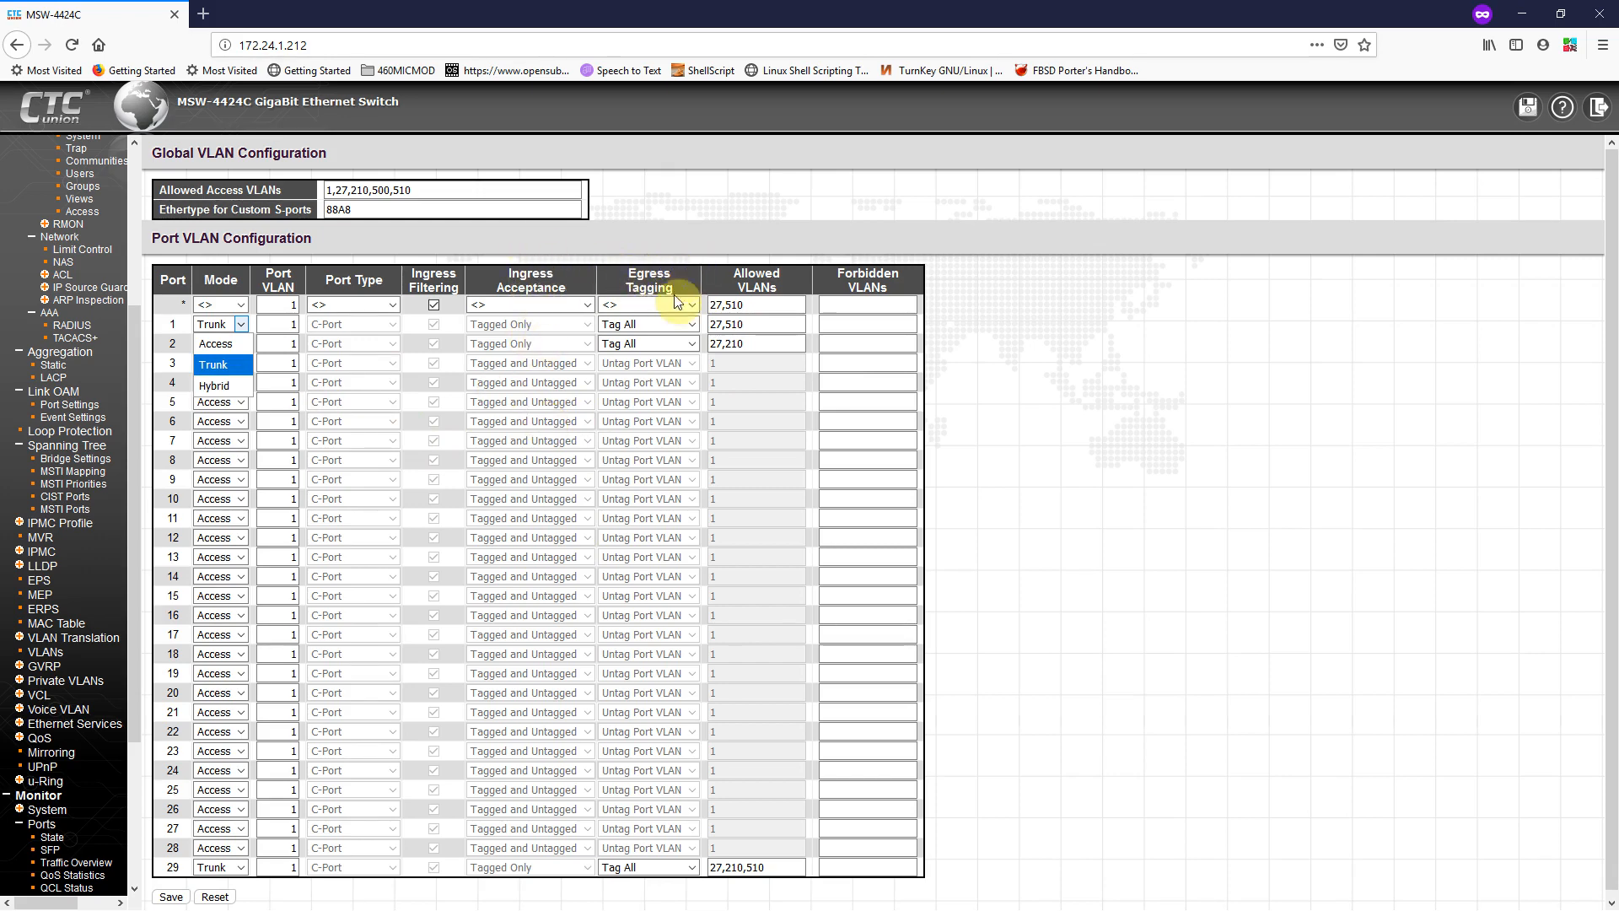
{"action": "left_click", "coordinate": [429, 234]}
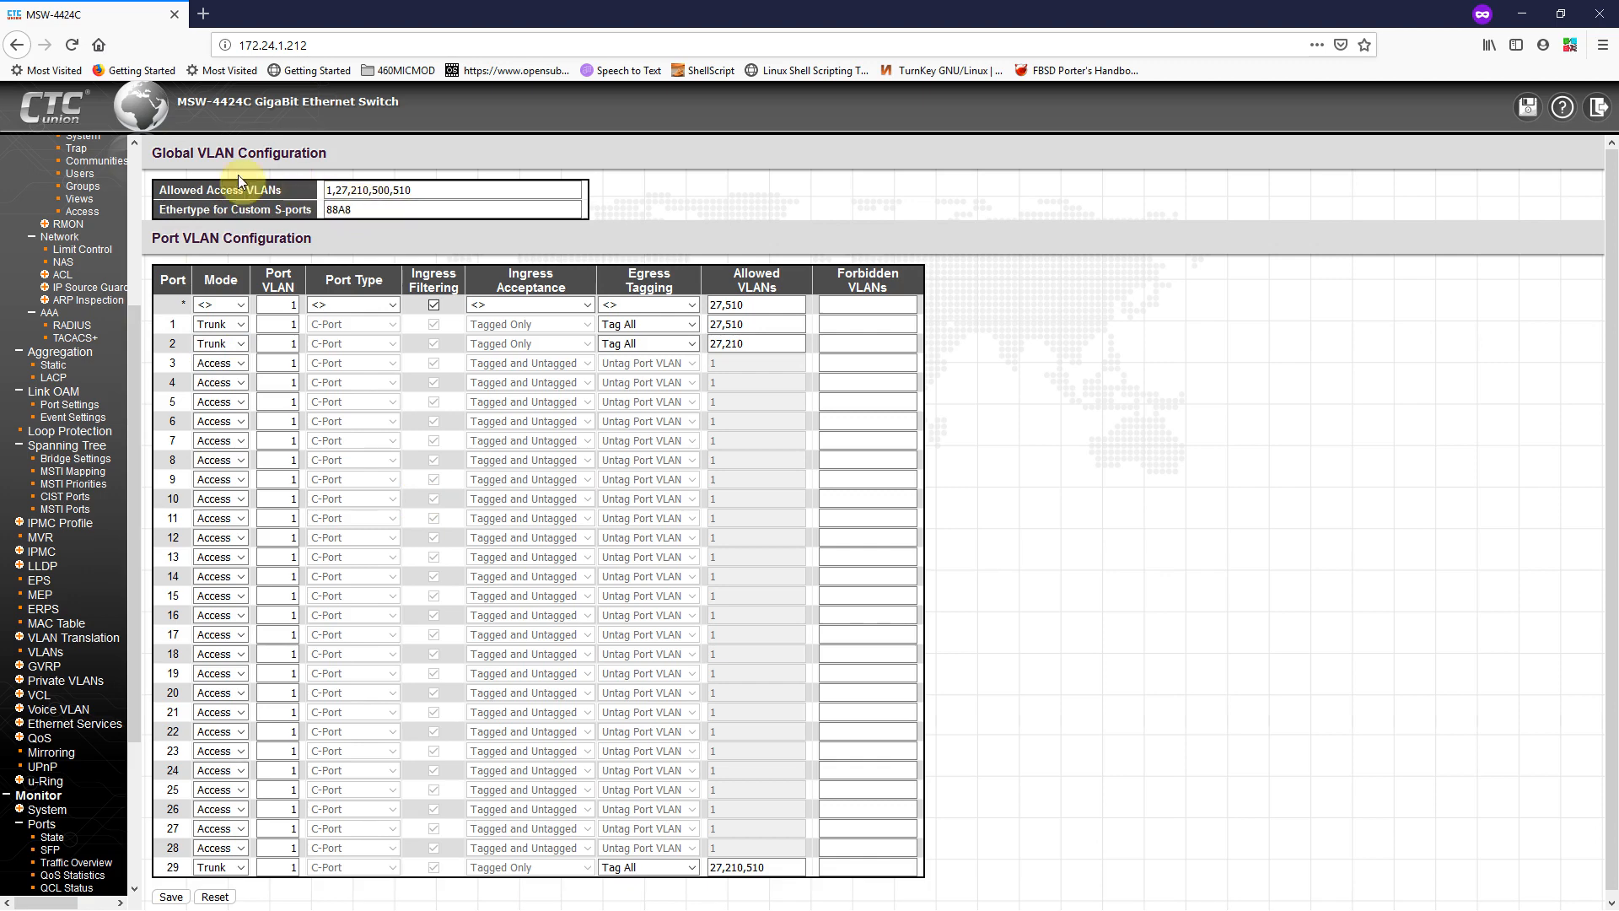
{"action": "scroll", "coordinate": [63, 503], "scroll_direction": "down", "scroll_amount": 5}
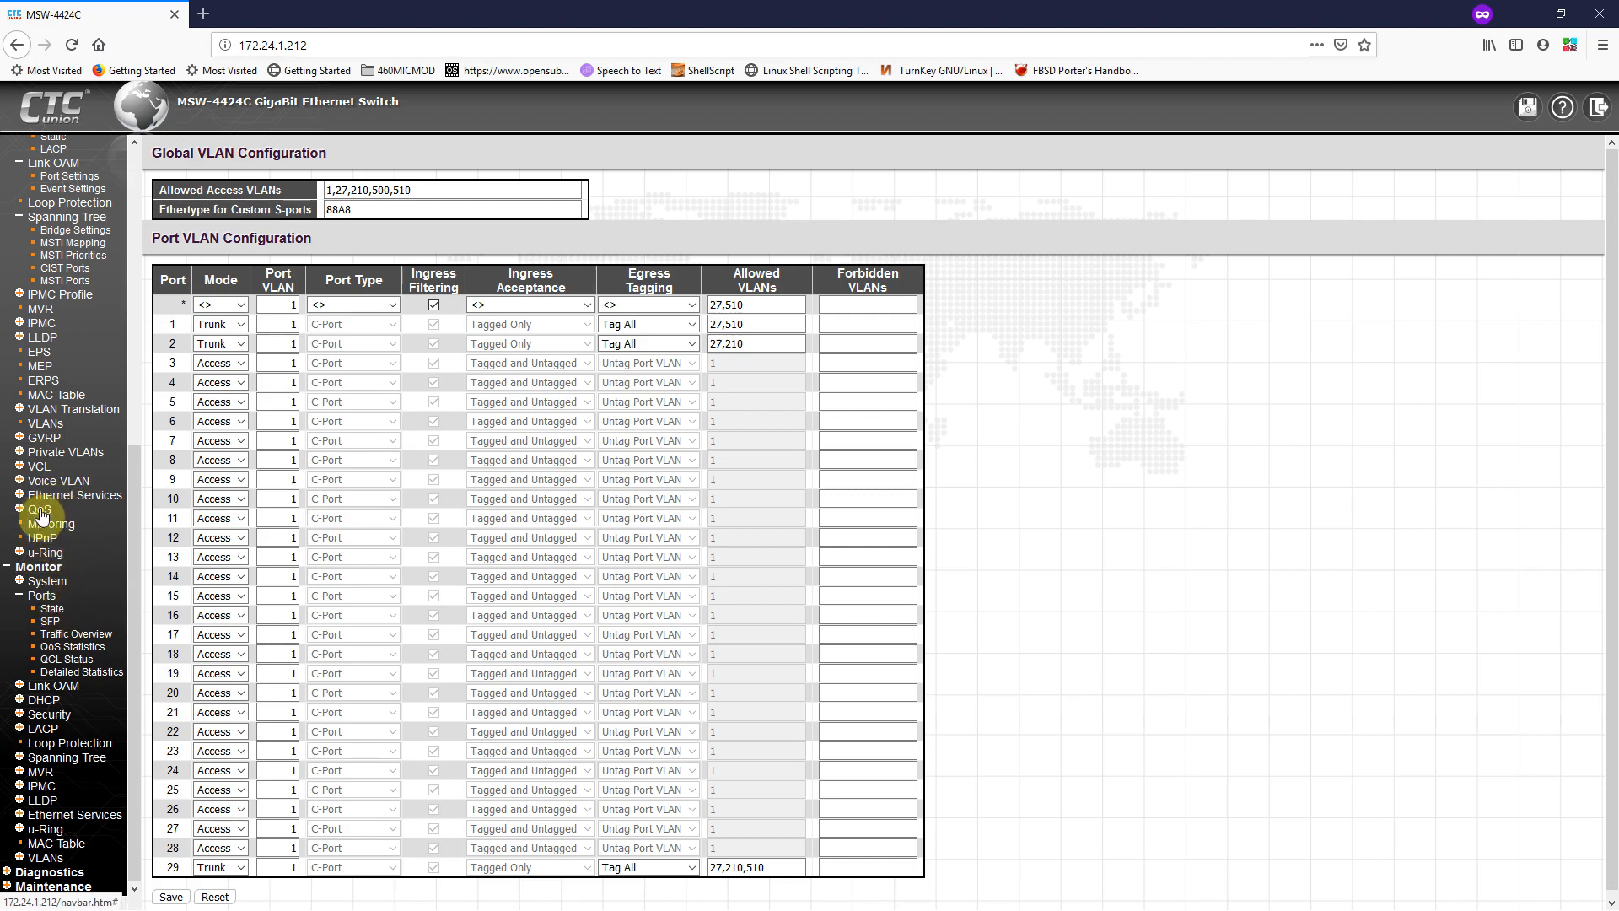
{"action": "left_click", "coordinate": [40, 511]}
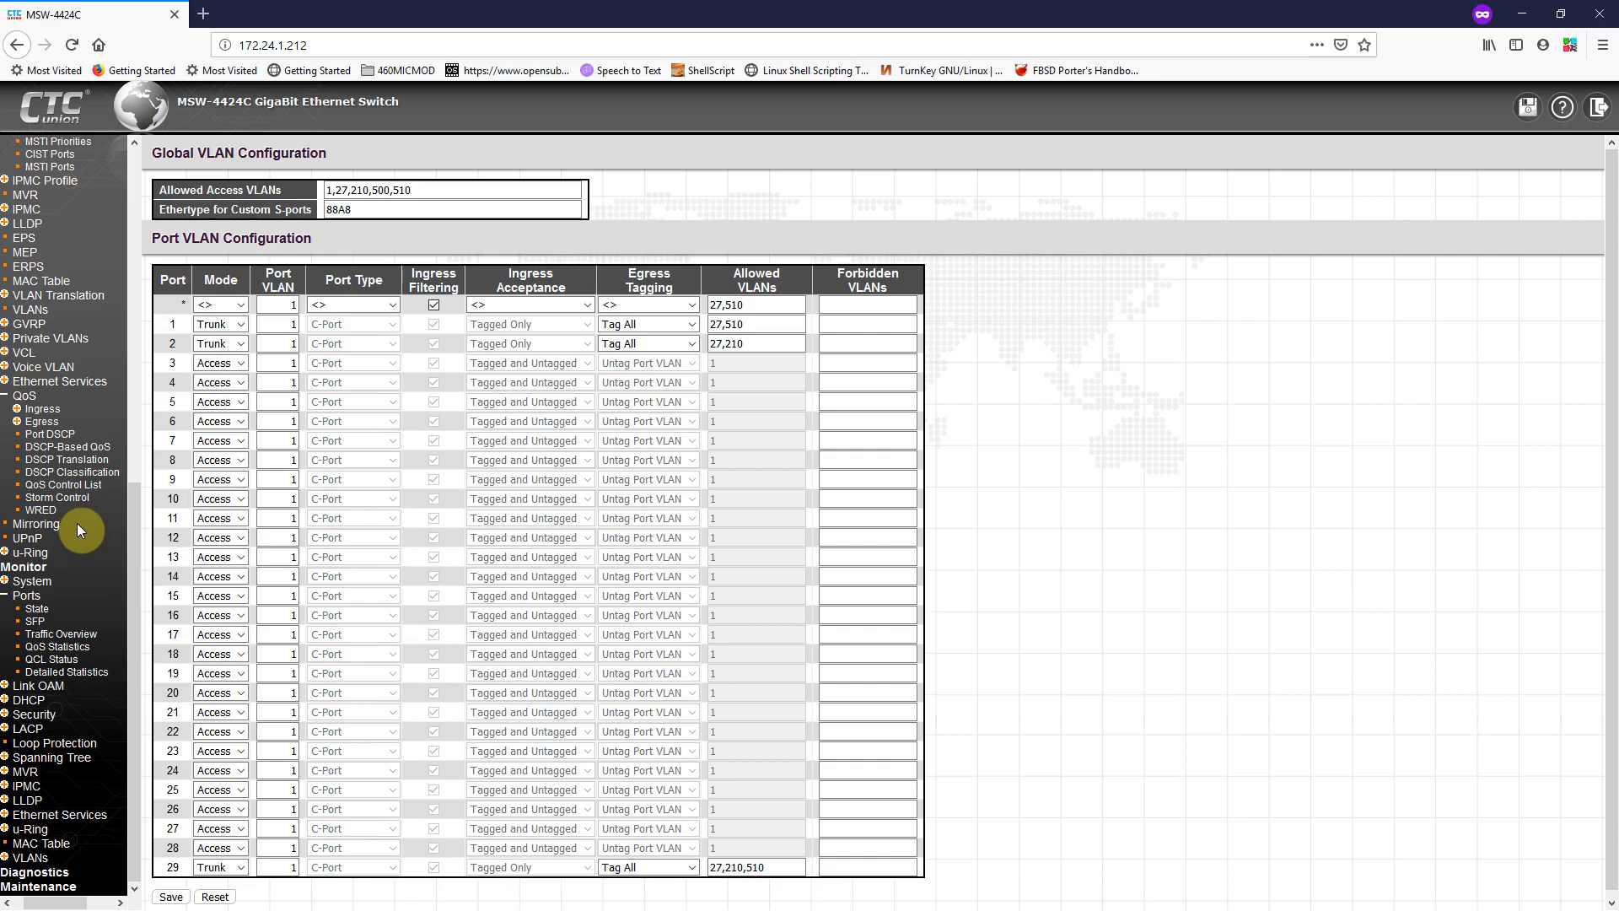
Step: Open Mirror Configuration, expand u-Ring, then re-expand the Configuration settings groups
{"action": "left_click", "coordinate": [31, 526]}
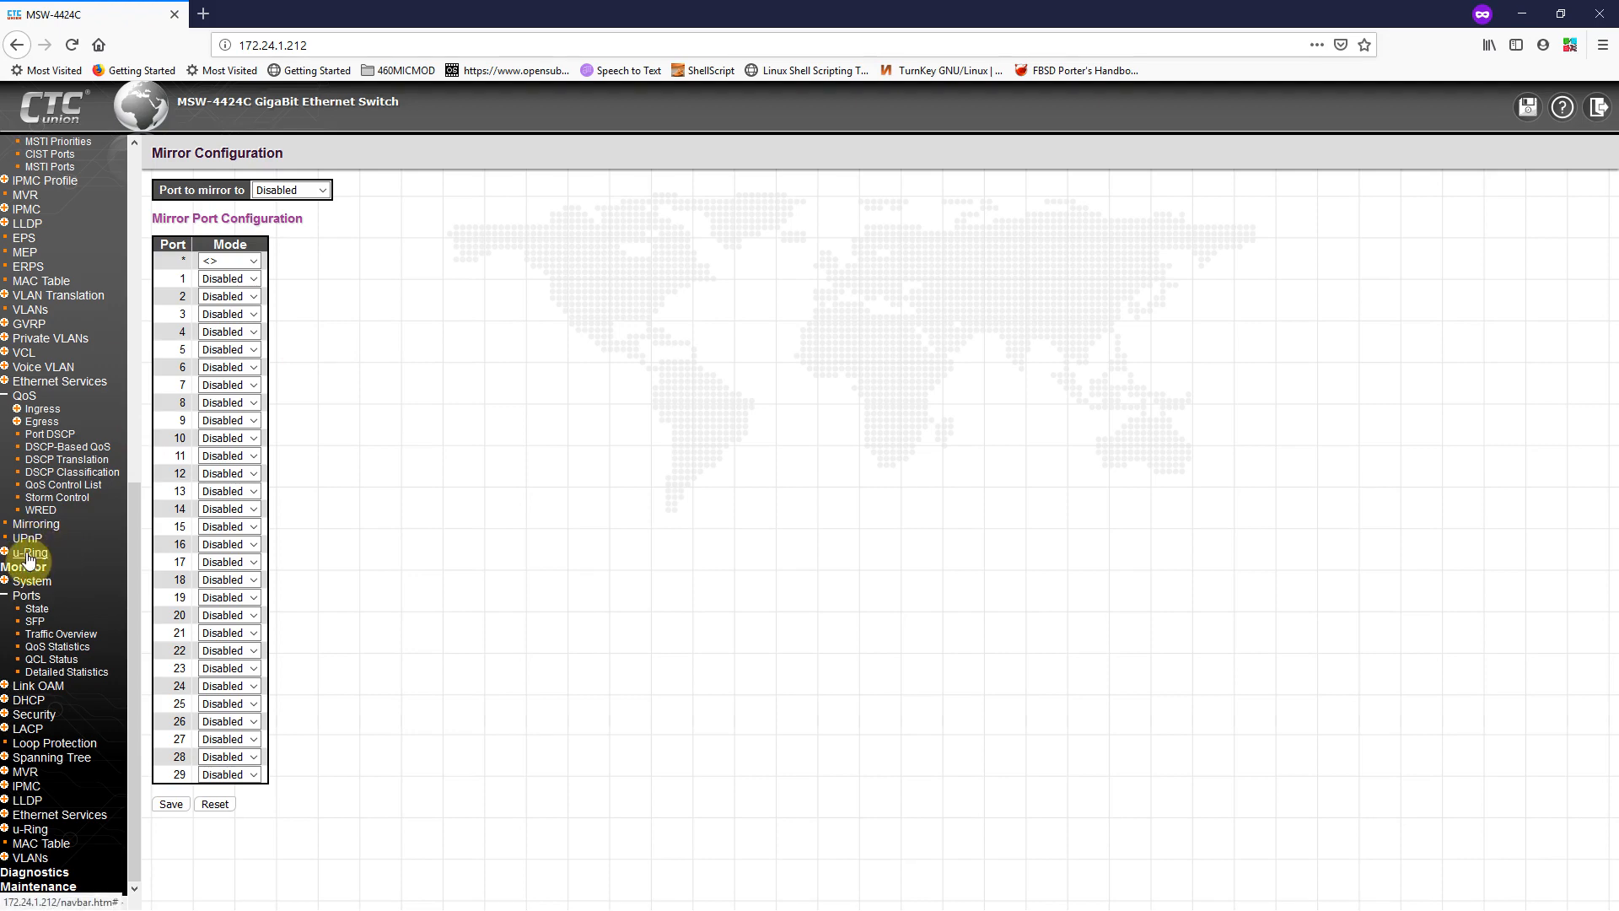
{"action": "left_click", "coordinate": [29, 557]}
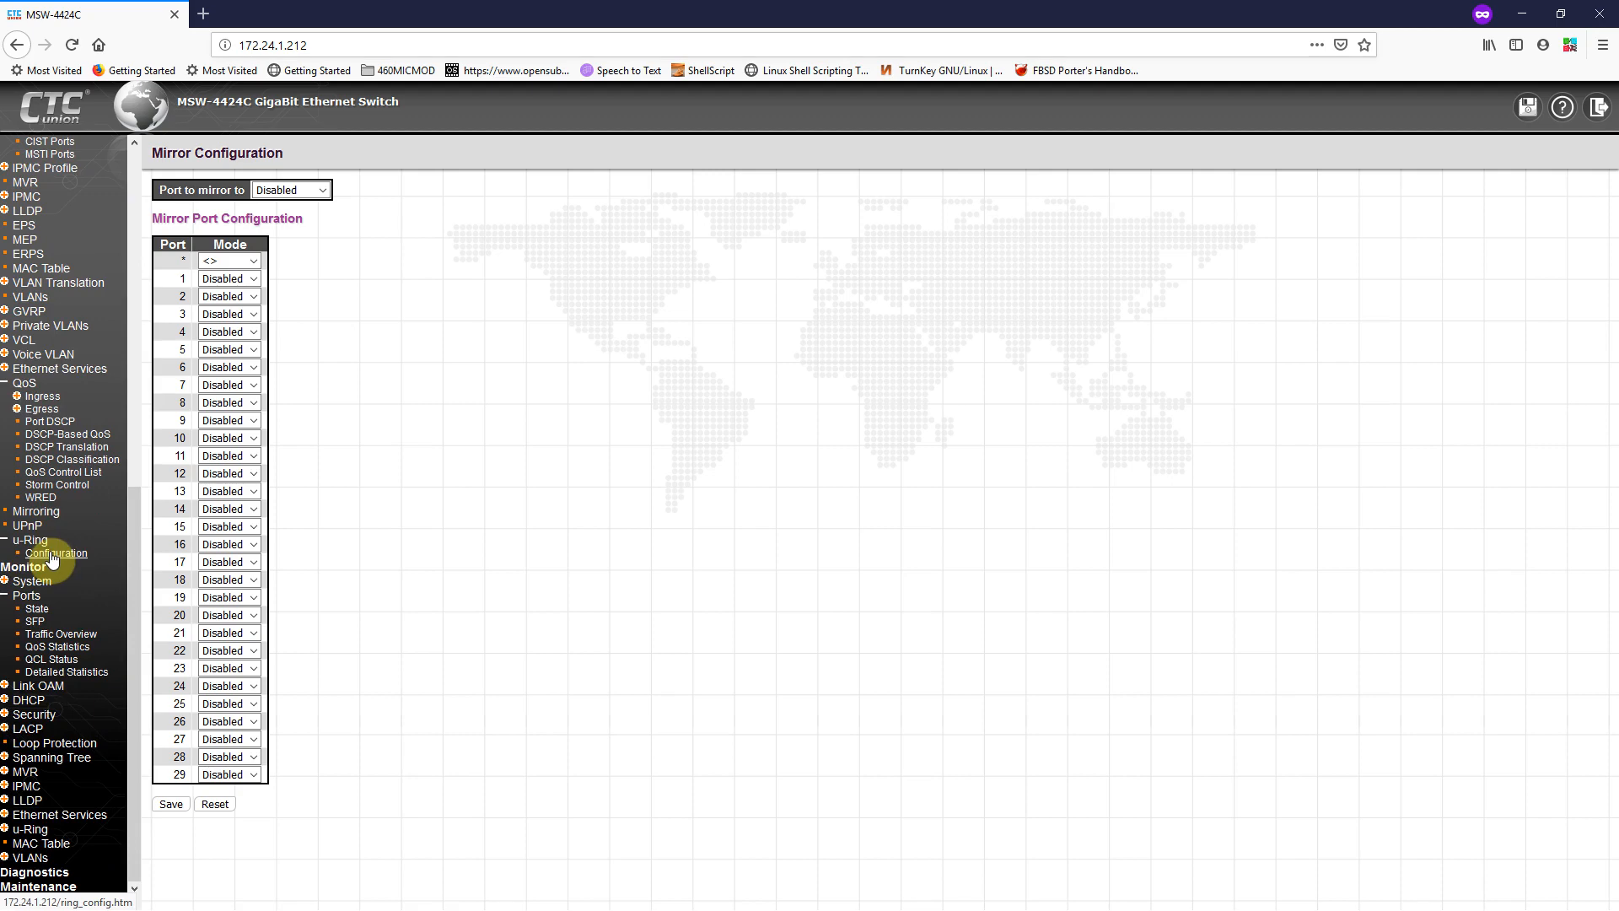
{"action": "scroll", "coordinate": [53, 557], "scroll_direction": "up", "scroll_amount": 8}
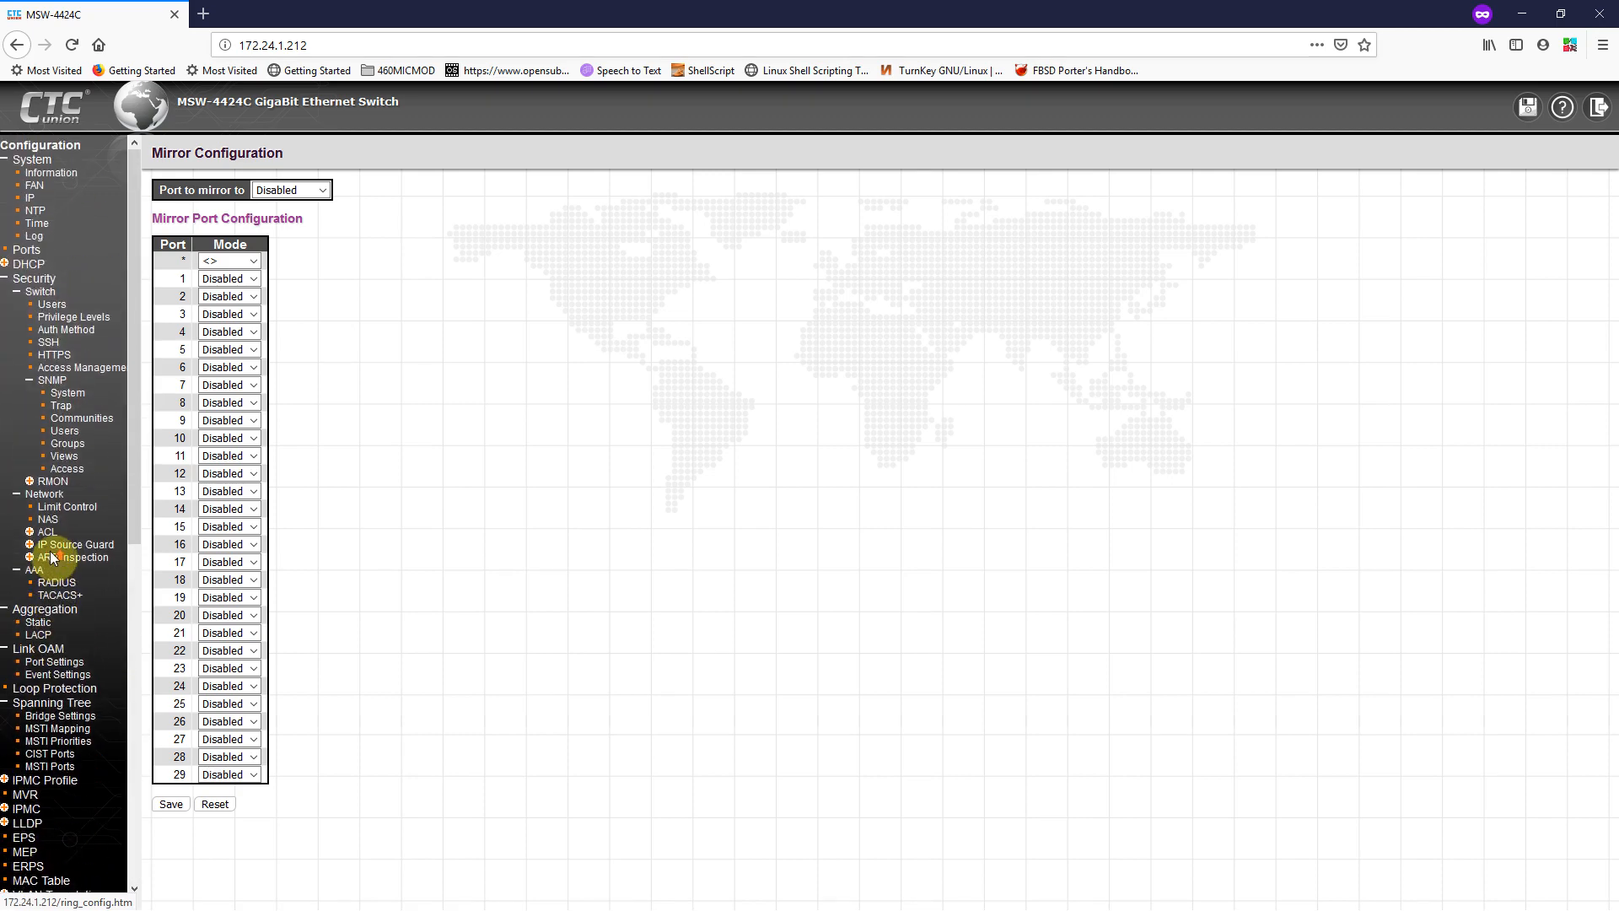
{"action": "left_click", "coordinate": [46, 145]}
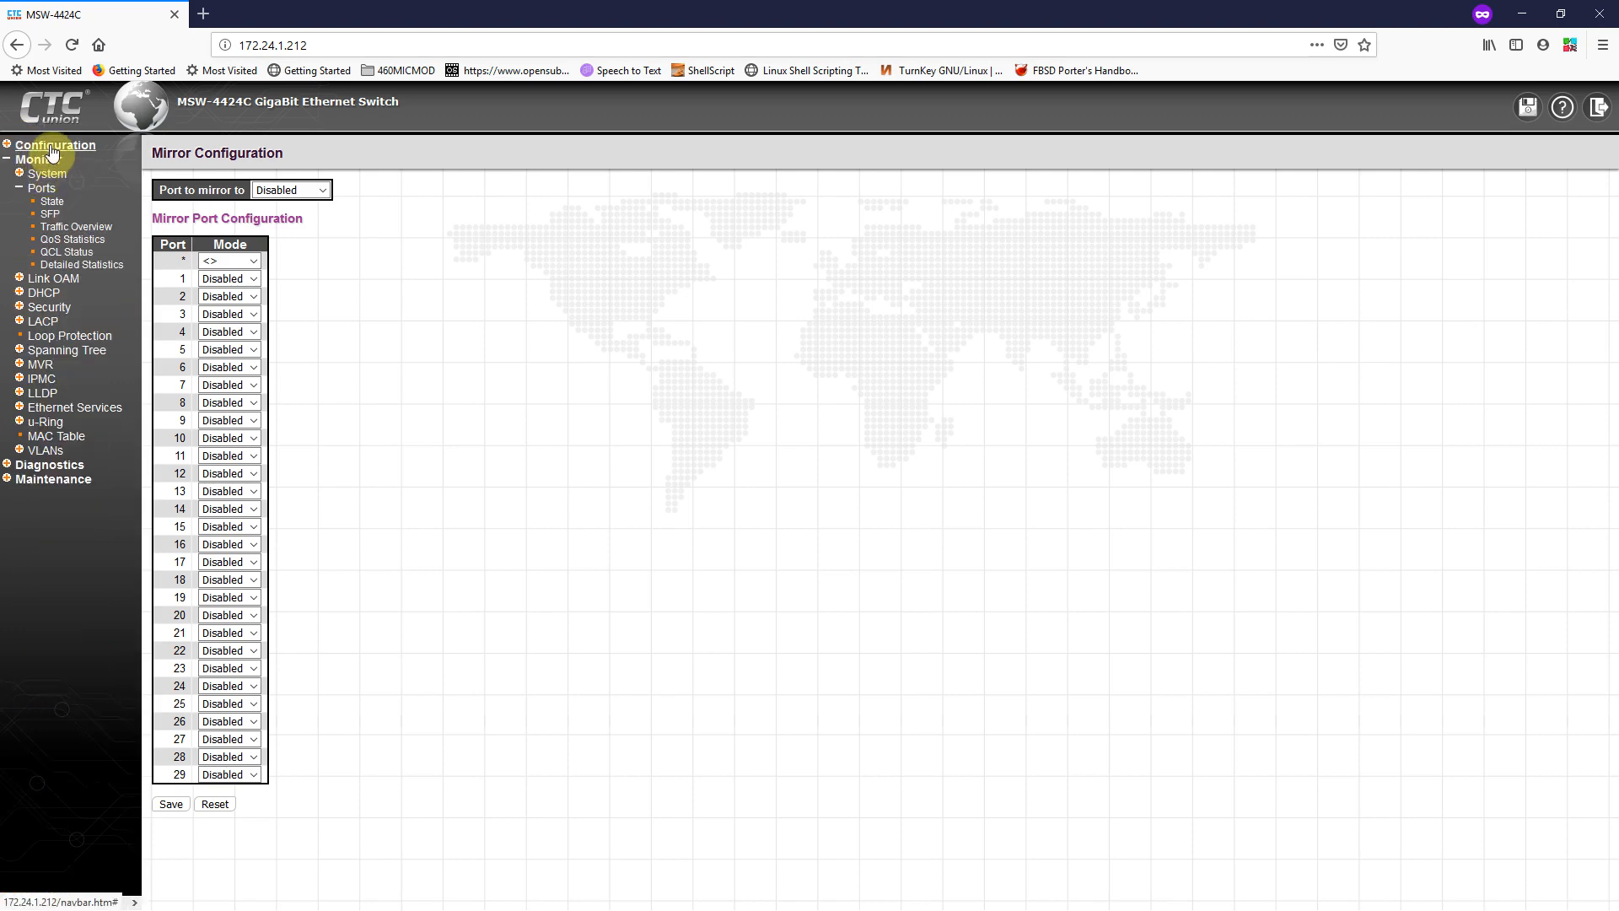
{"action": "left_click", "coordinate": [55, 146]}
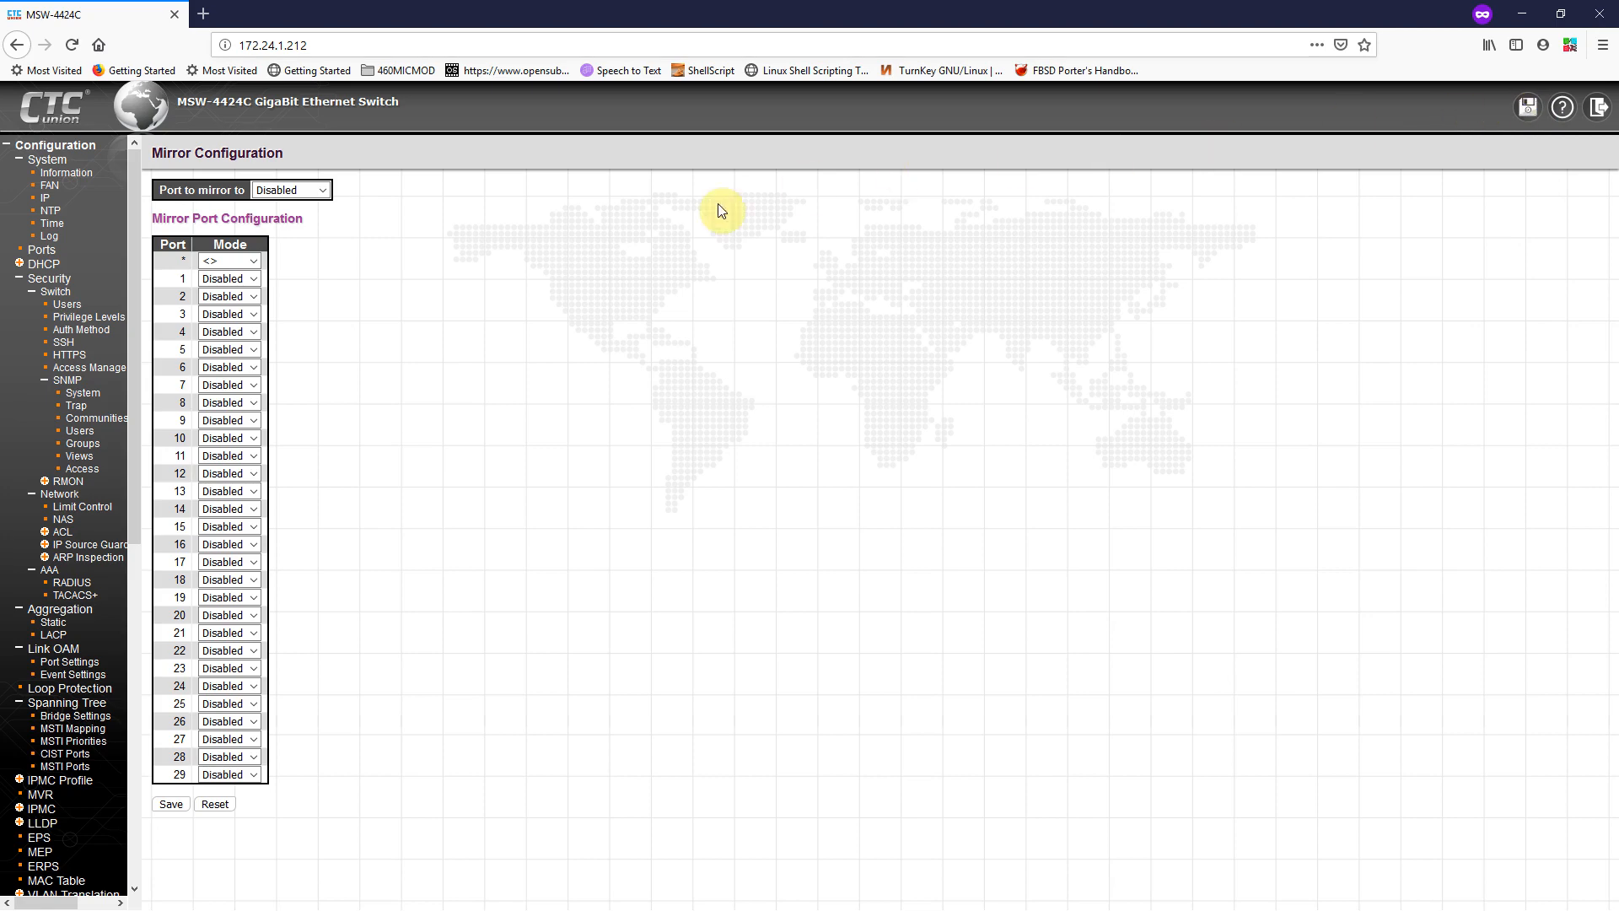
Step: Expand Maintenance > Configuration file operations and the Ping, Link OAM and Ping6 diagnostics
{"action": "scroll", "coordinate": [38, 604], "scroll_direction": "down", "scroll_amount": 2}
{"action": "scroll", "coordinate": [38, 605], "scroll_direction": "down", "scroll_amount": 10}
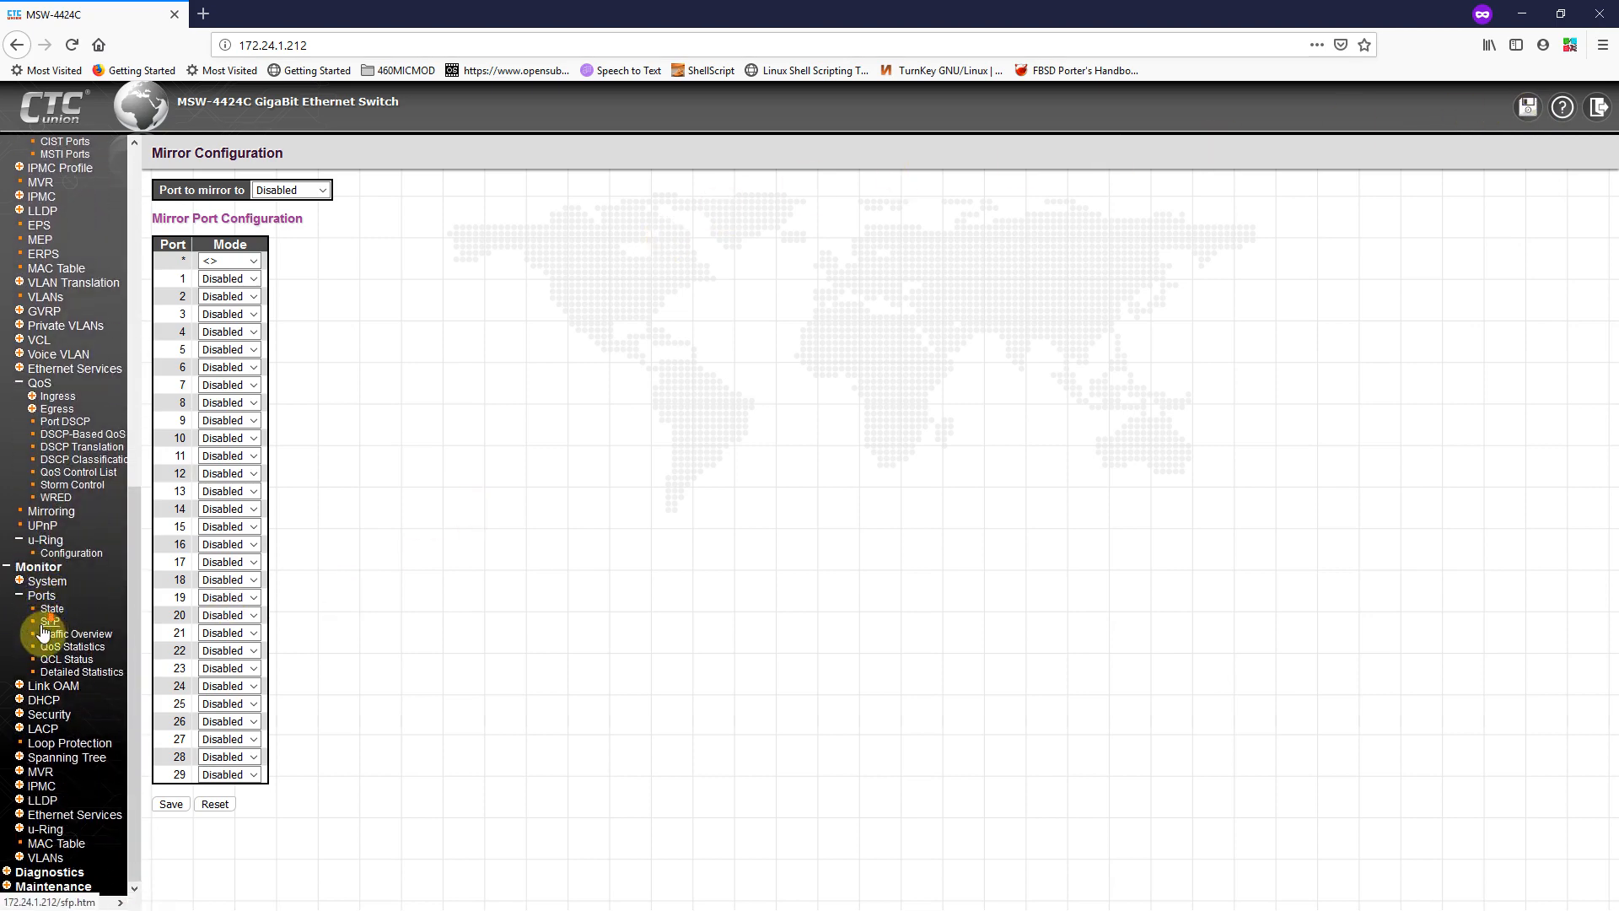
{"action": "left_click", "coordinate": [46, 887]}
{"action": "scroll", "coordinate": [105, 808], "scroll_direction": "down", "scroll_amount": 13}
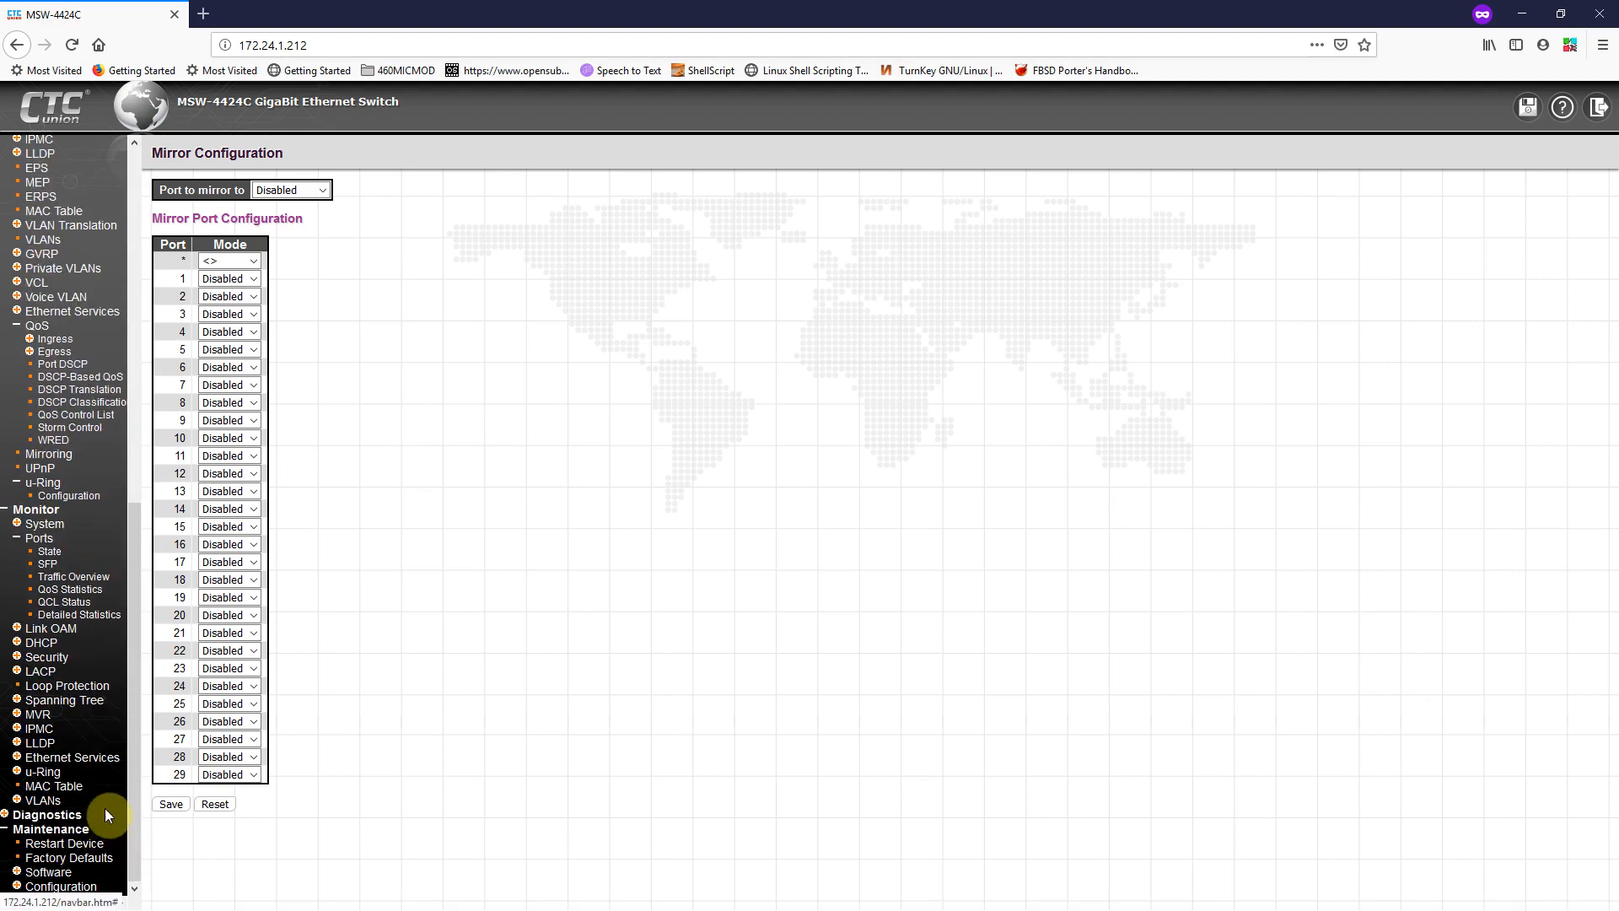
{"action": "left_click", "coordinate": [51, 891]}
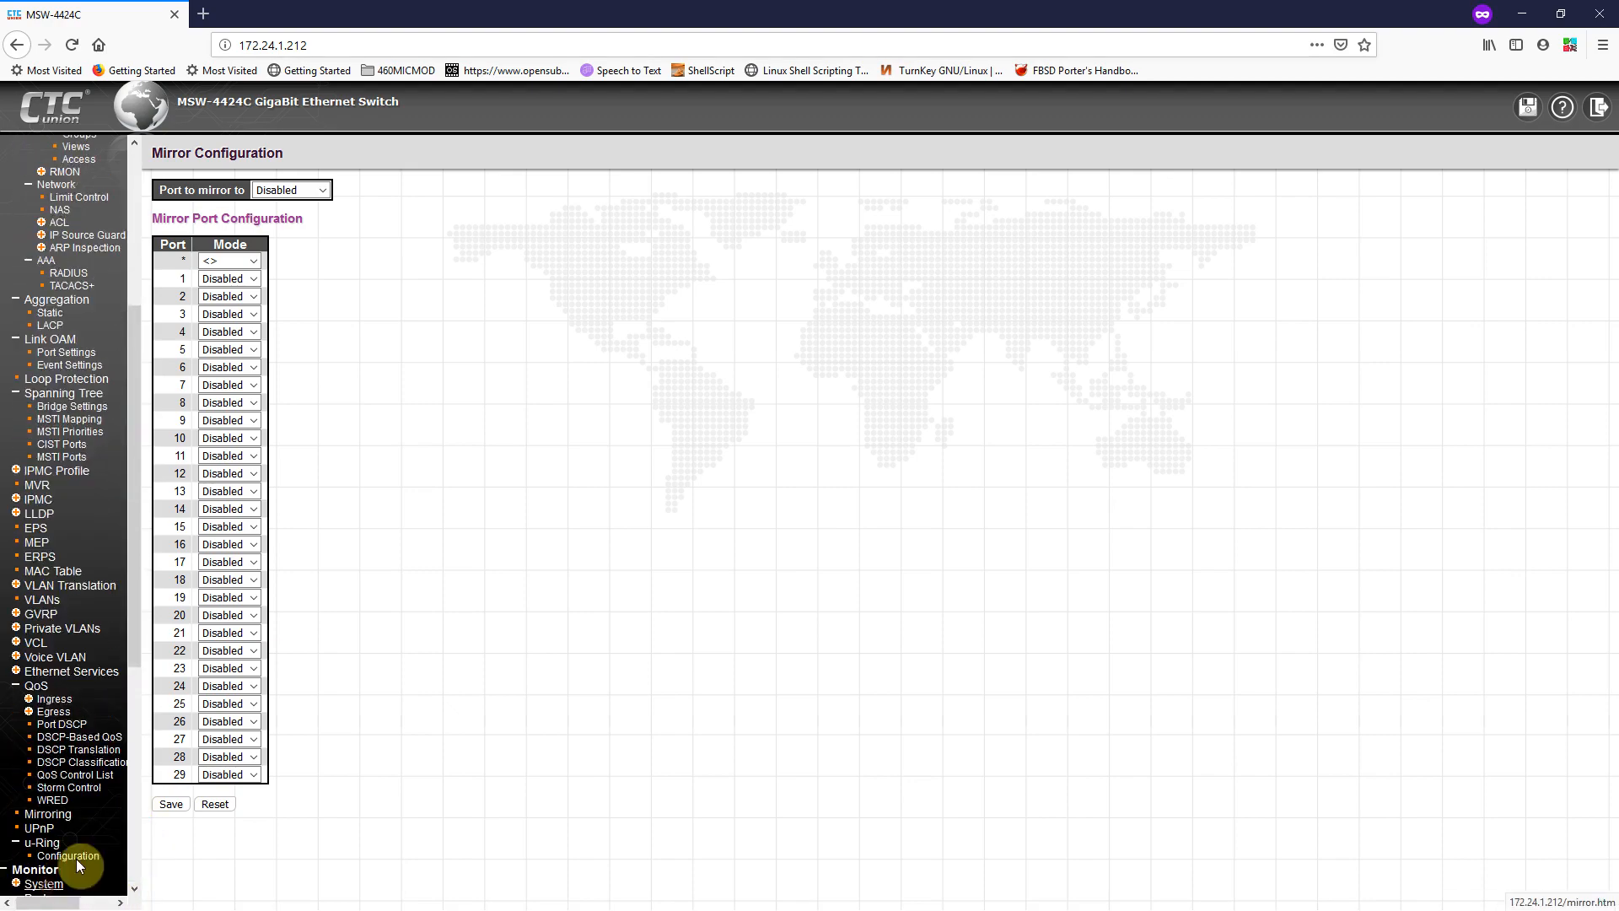
{"action": "scroll", "coordinate": [76, 859], "scroll_direction": "down", "scroll_amount": 12}
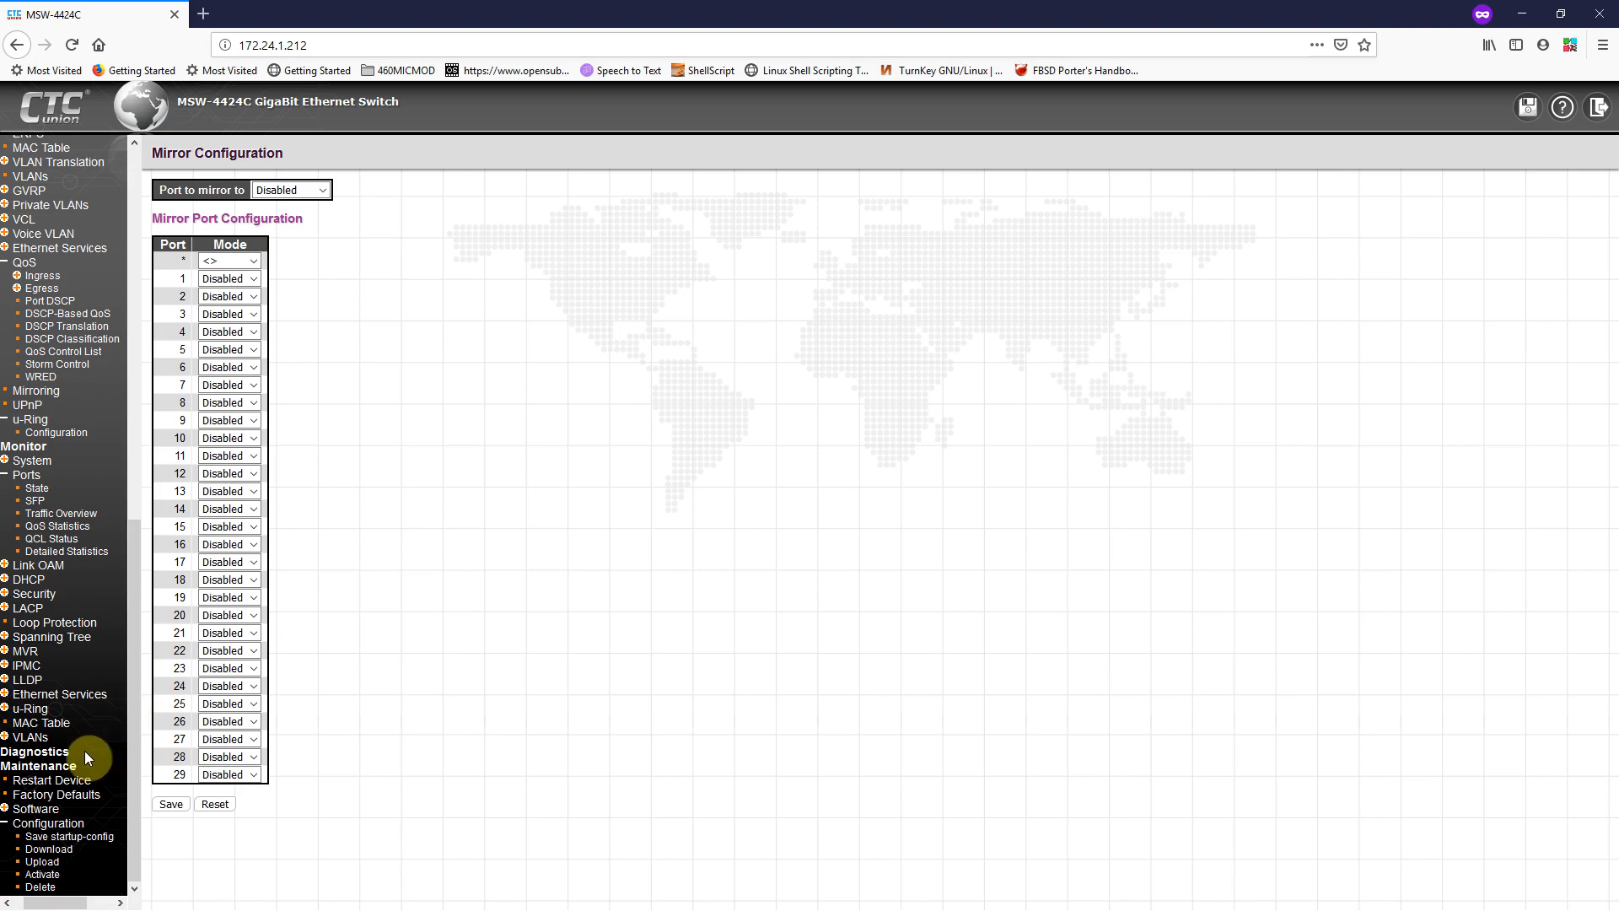
{"action": "left_click", "coordinate": [26, 753]}
Step: Collapse the Configuration groups and open Monitor > Ports > State
{"action": "scroll", "coordinate": [30, 751], "scroll_direction": "down", "scroll_amount": 12}
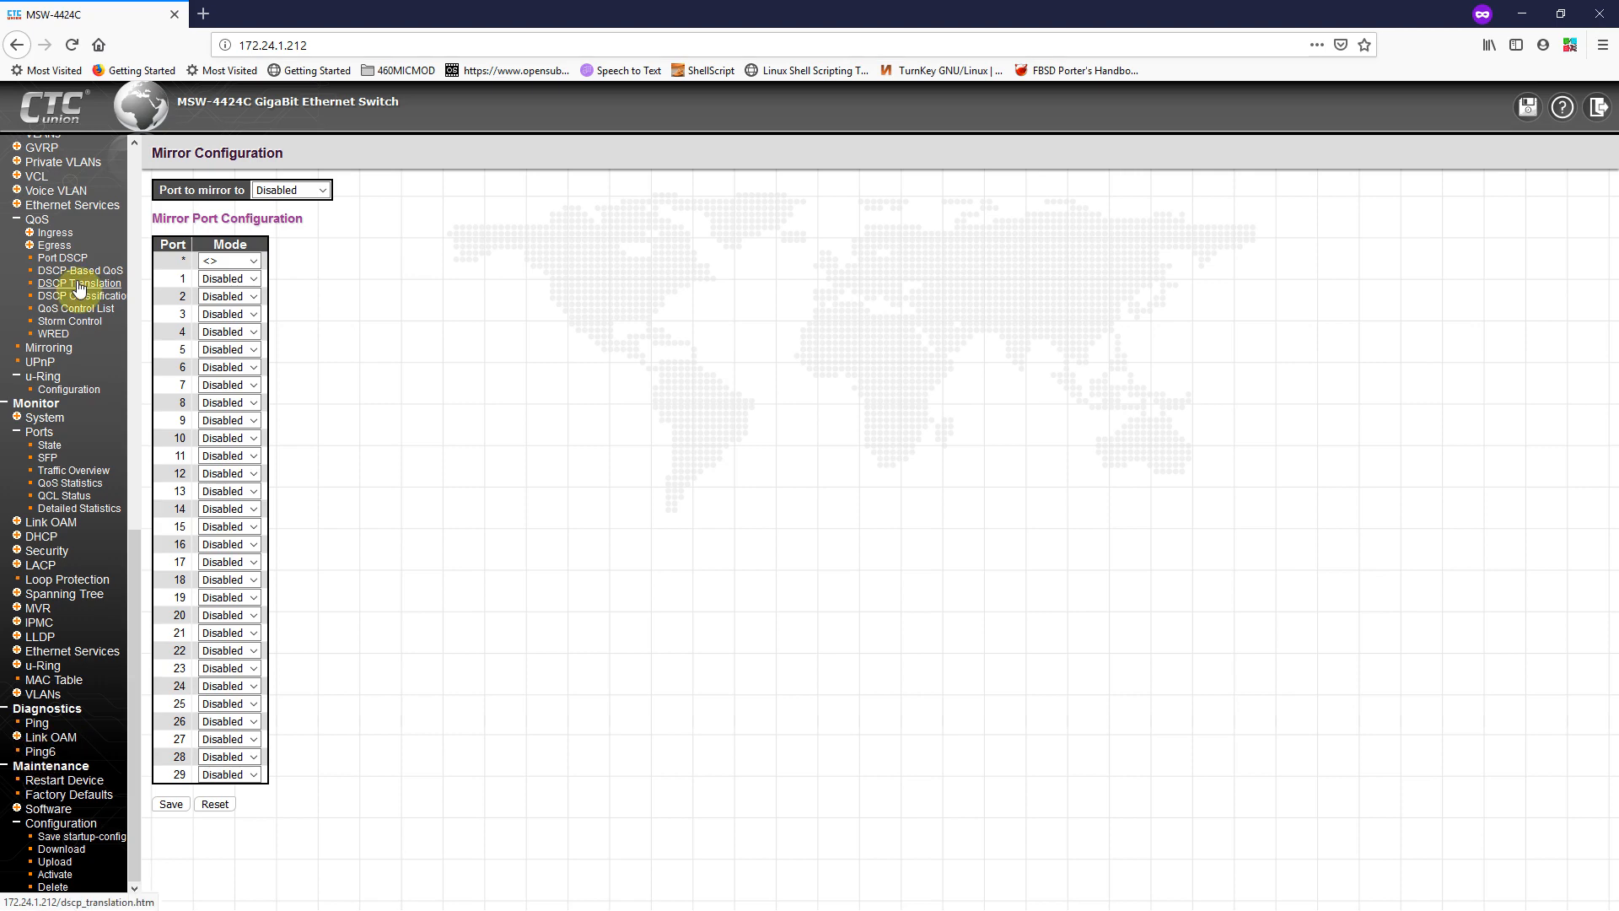
{"action": "scroll", "coordinate": [79, 288], "scroll_direction": "up", "scroll_amount": 15}
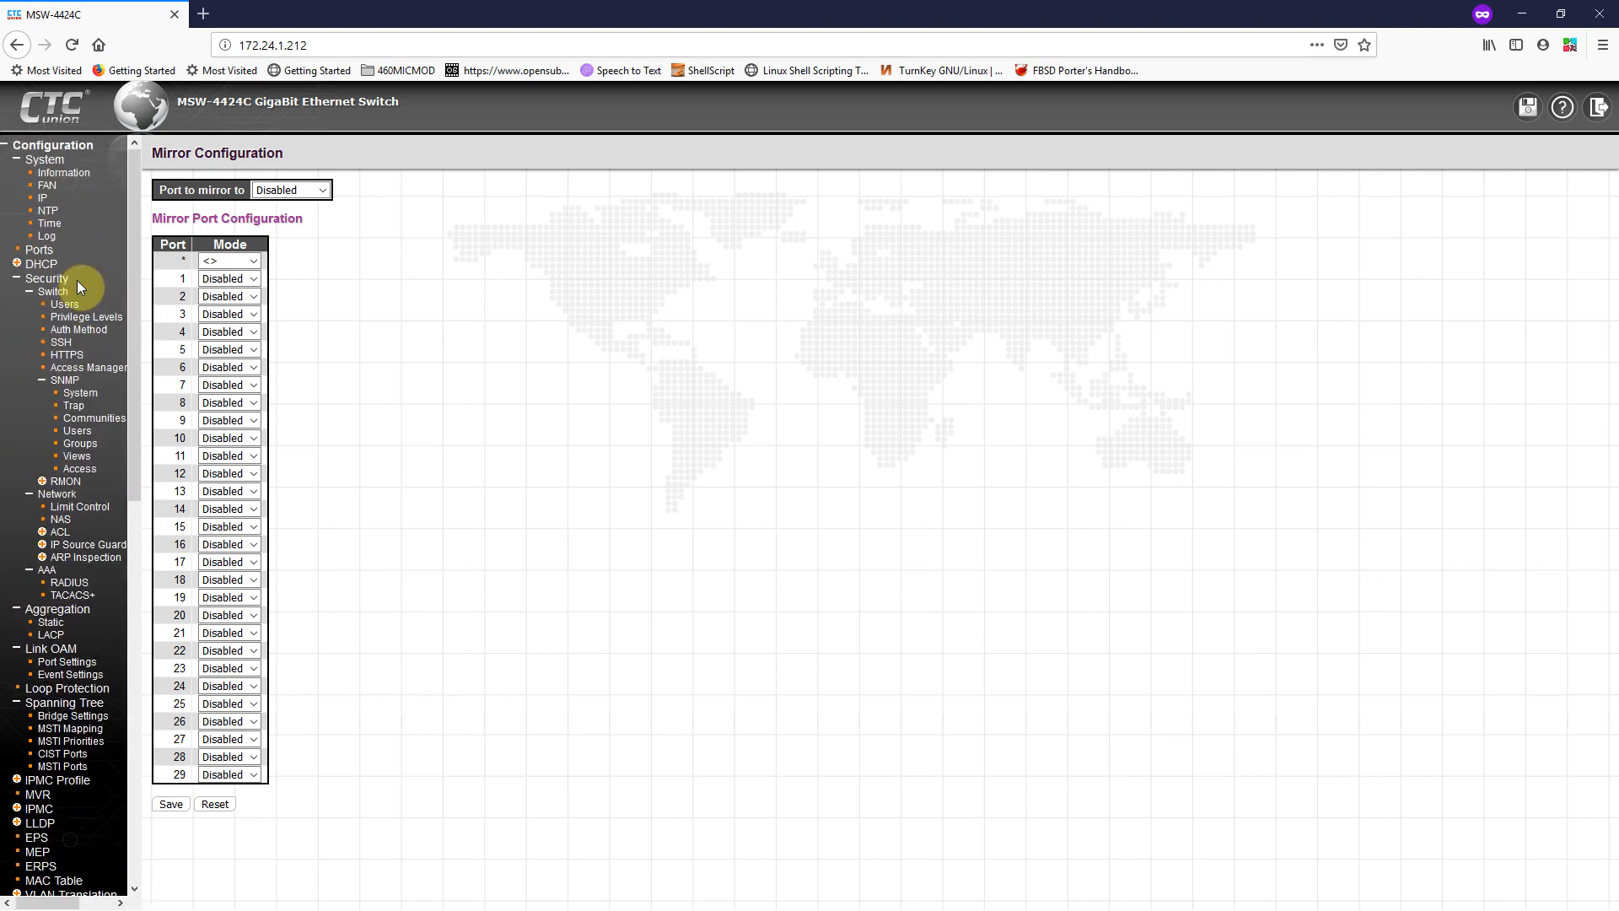
{"action": "left_click", "coordinate": [52, 146]}
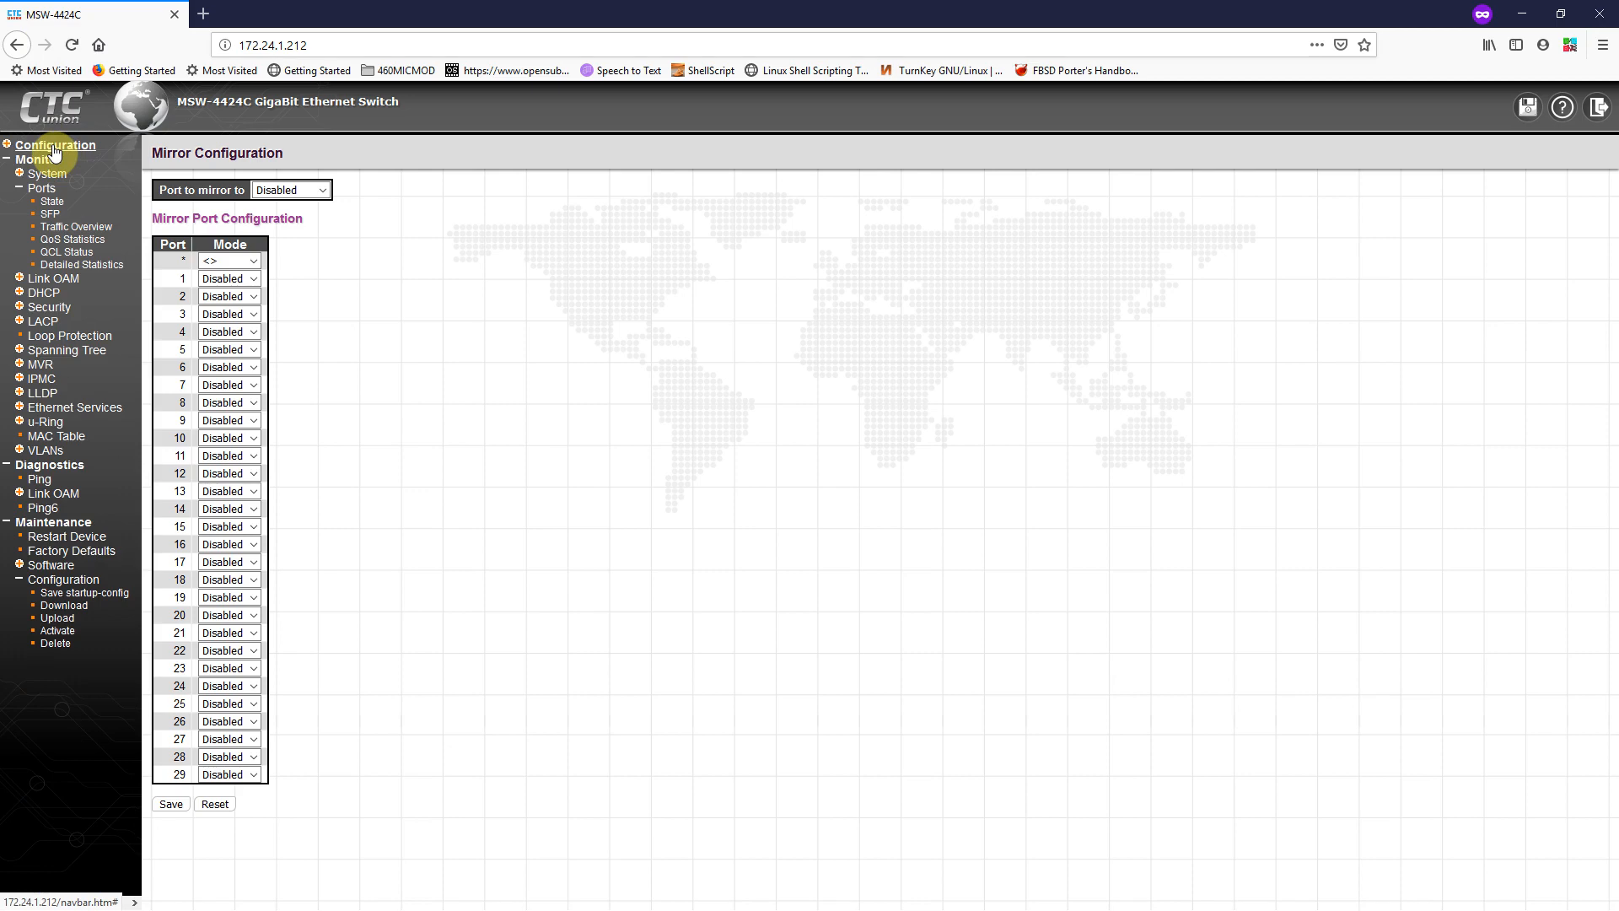
{"action": "left_click", "coordinate": [50, 204]}
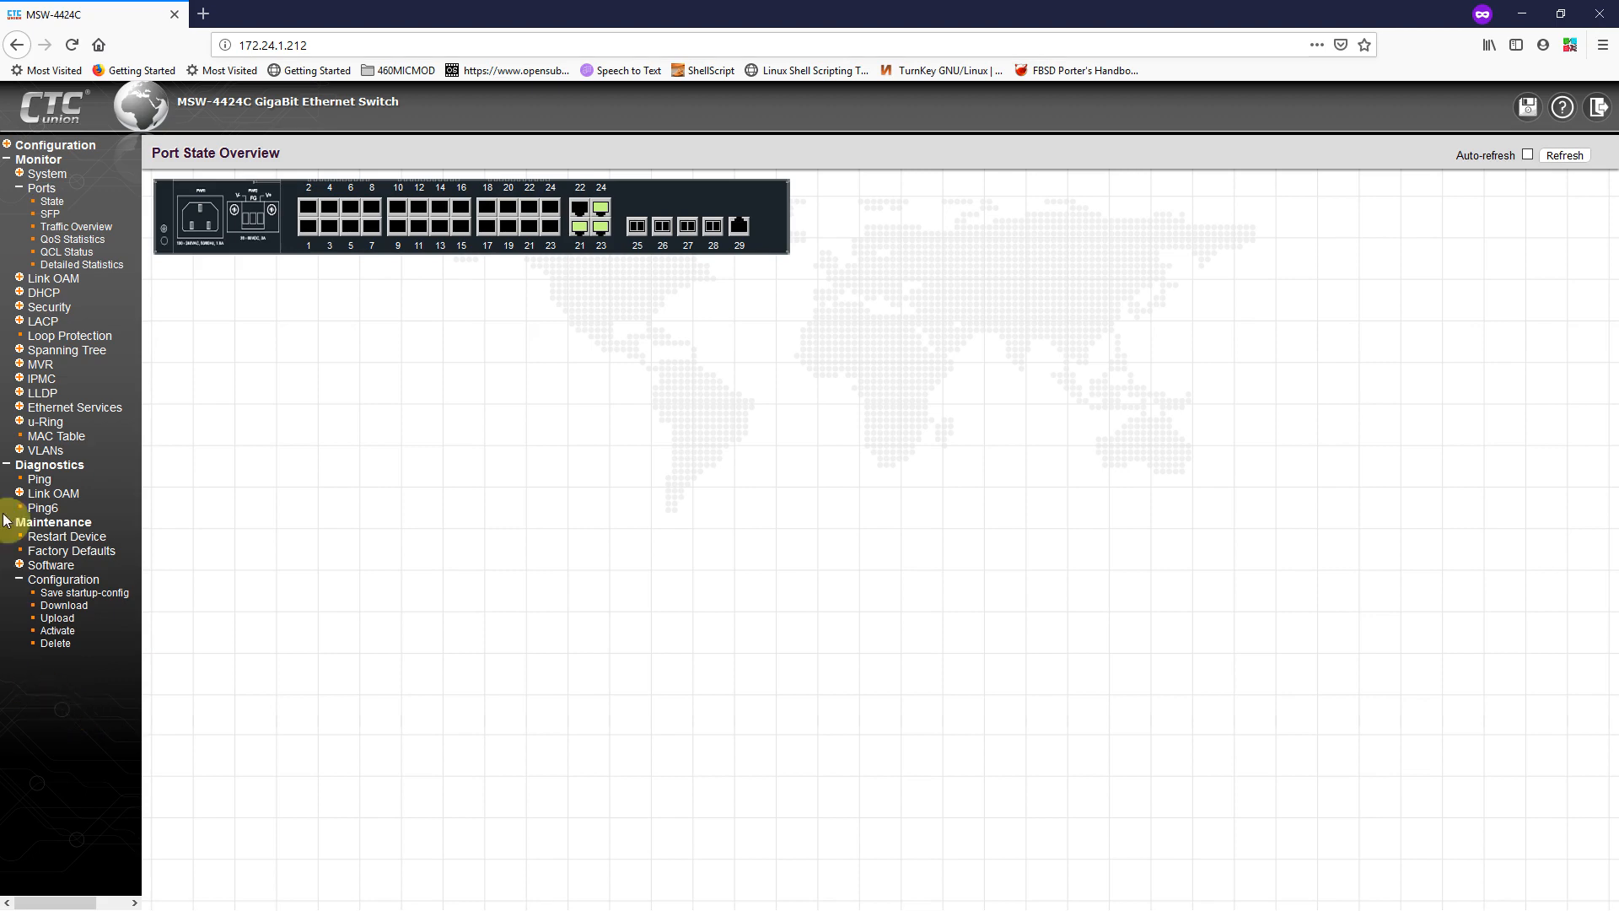
Step: Expand Maintenance > Software (Upload, Image Select) and the Configuration settings groups
{"action": "left_click", "coordinate": [50, 565]}
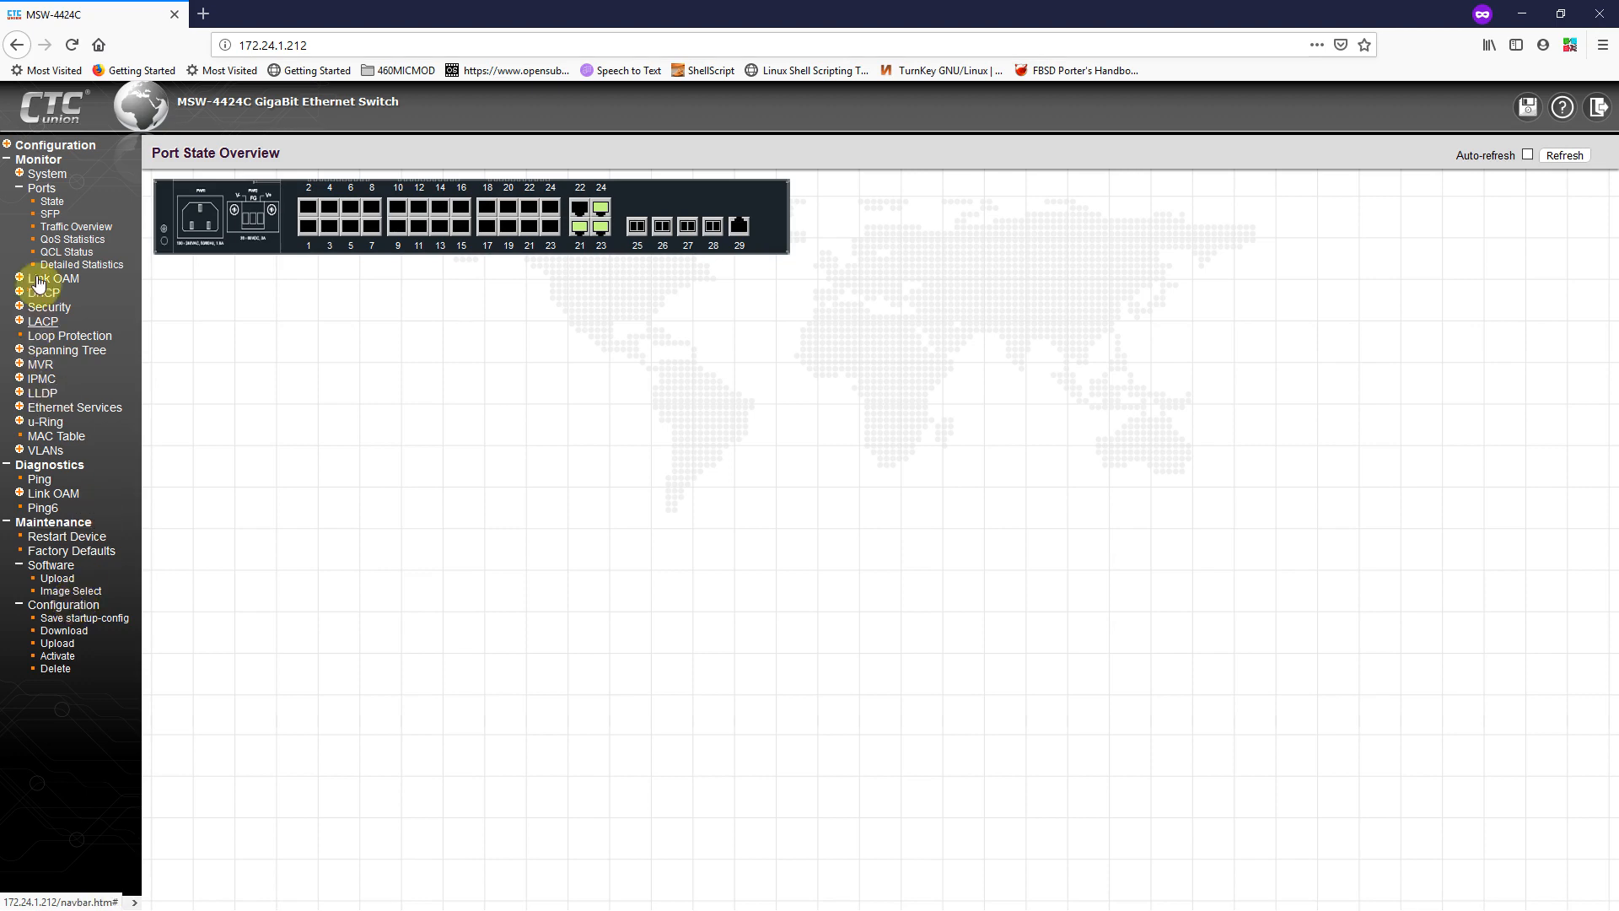
{"action": "left_click", "coordinate": [52, 146]}
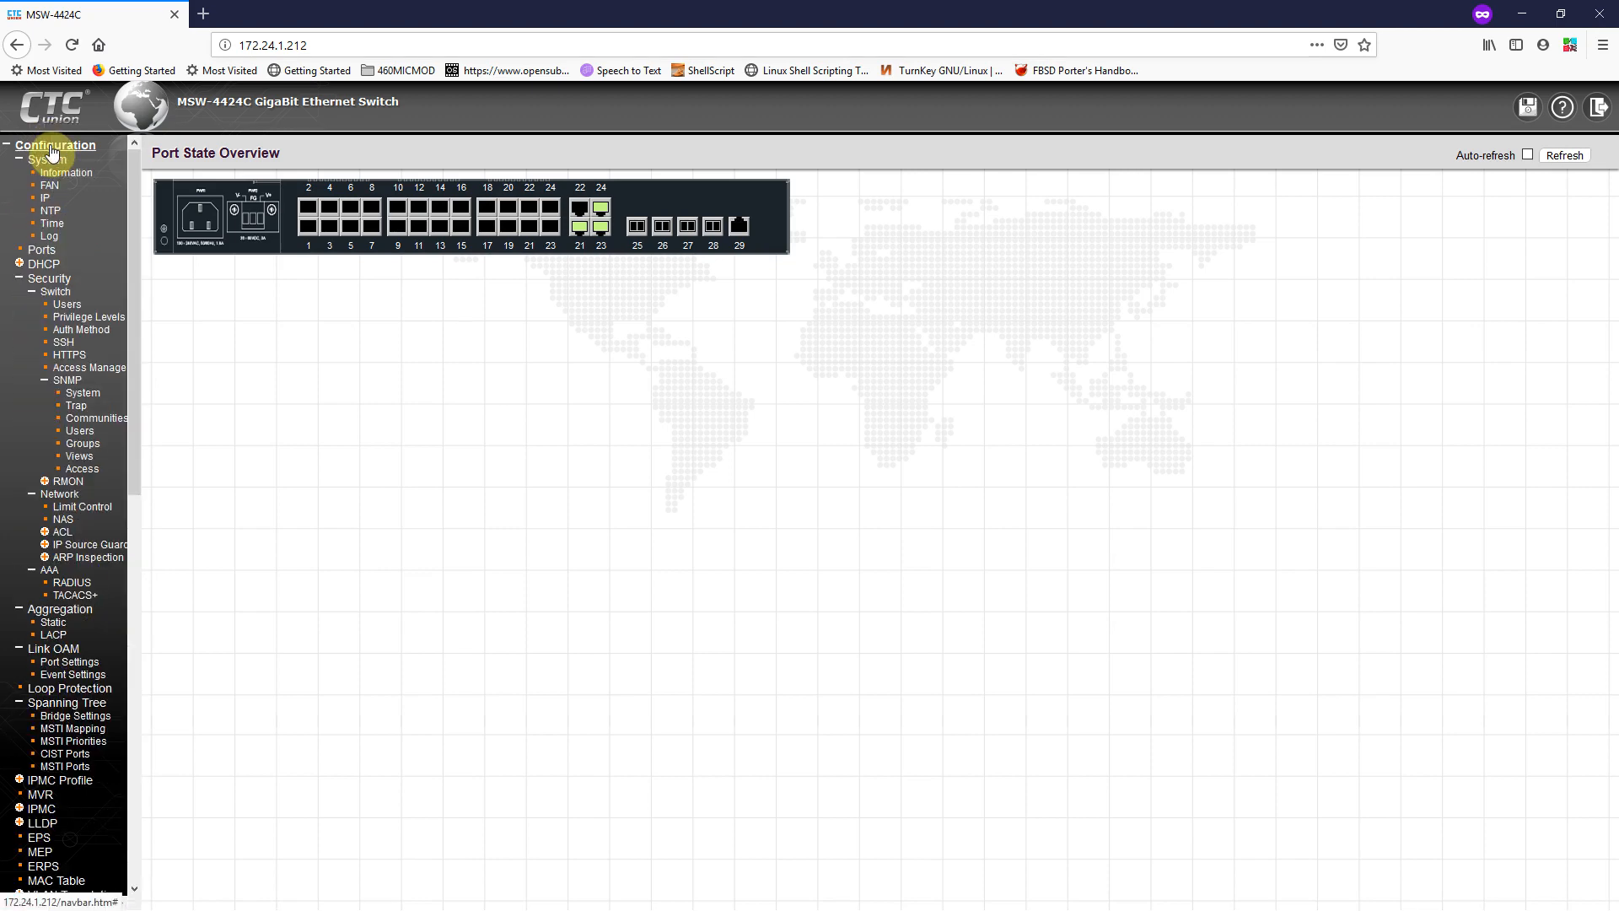
Step: Show the Users list with the privilege-15 administrator, review its help, and collapse/re-expand the SNMP menu
{"action": "left_click", "coordinate": [68, 307]}
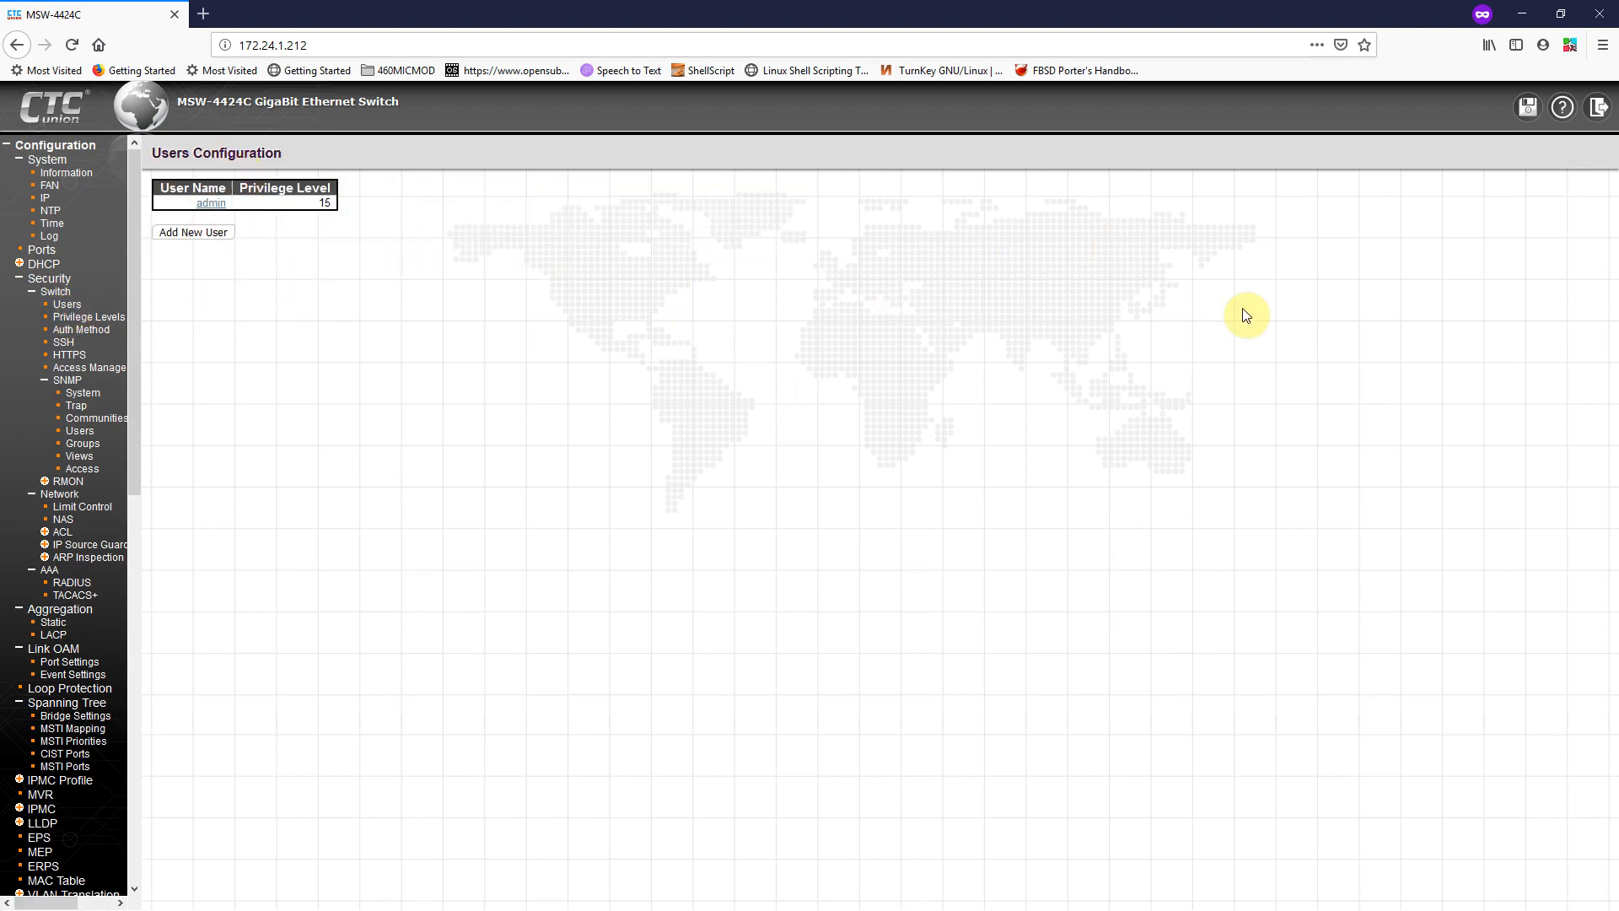
{"action": "left_click", "coordinate": [1565, 108]}
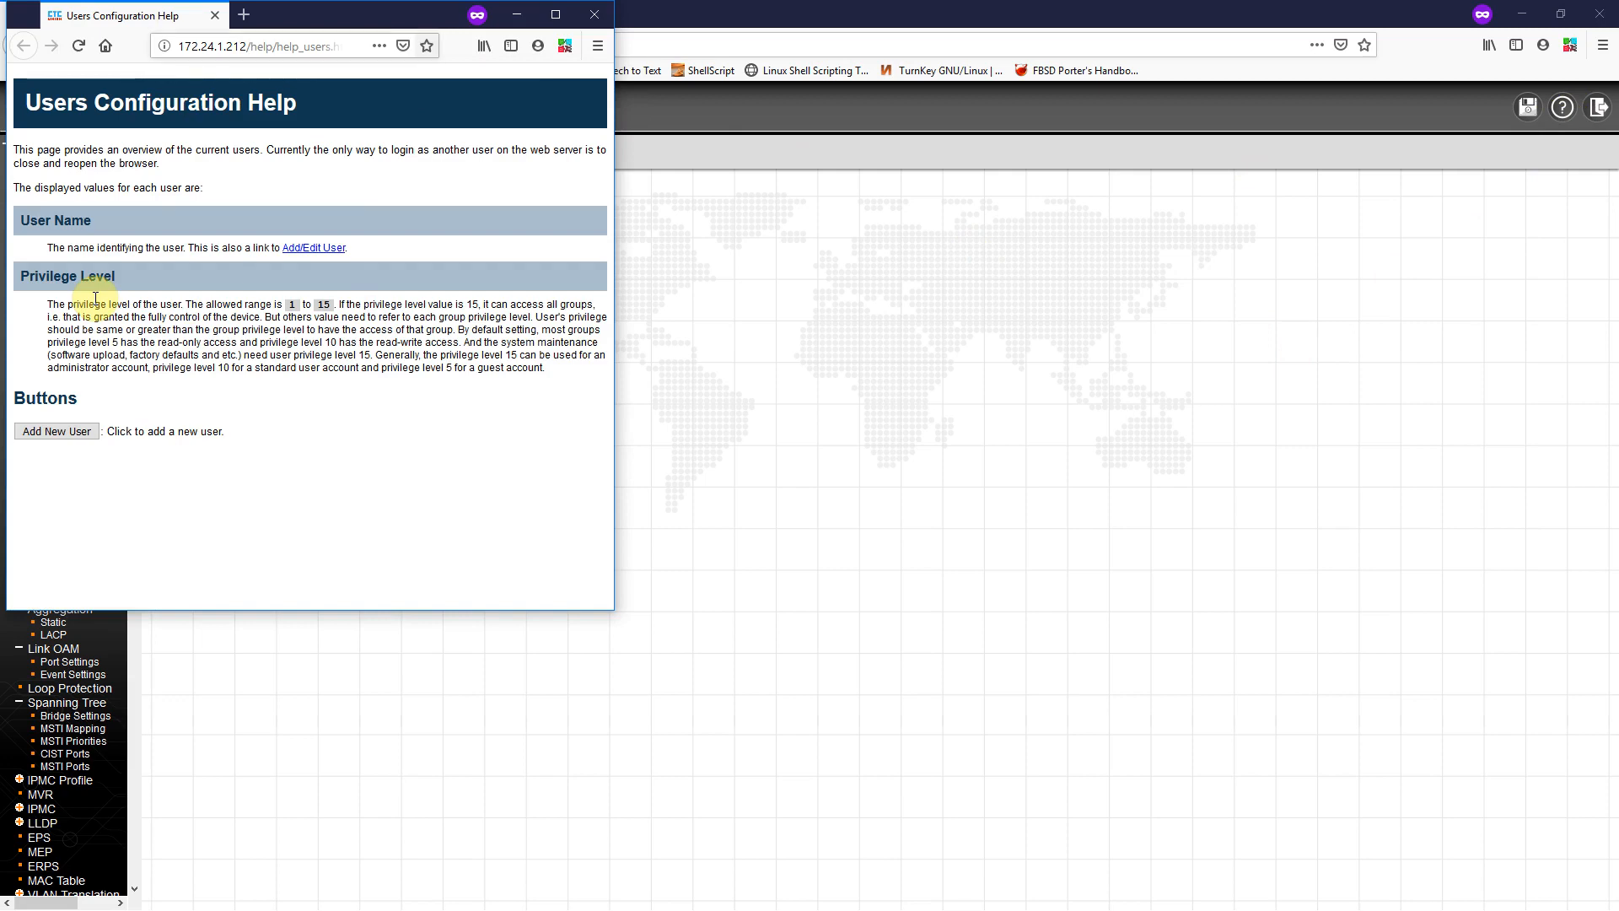
{"action": "left_click", "coordinate": [595, 14]}
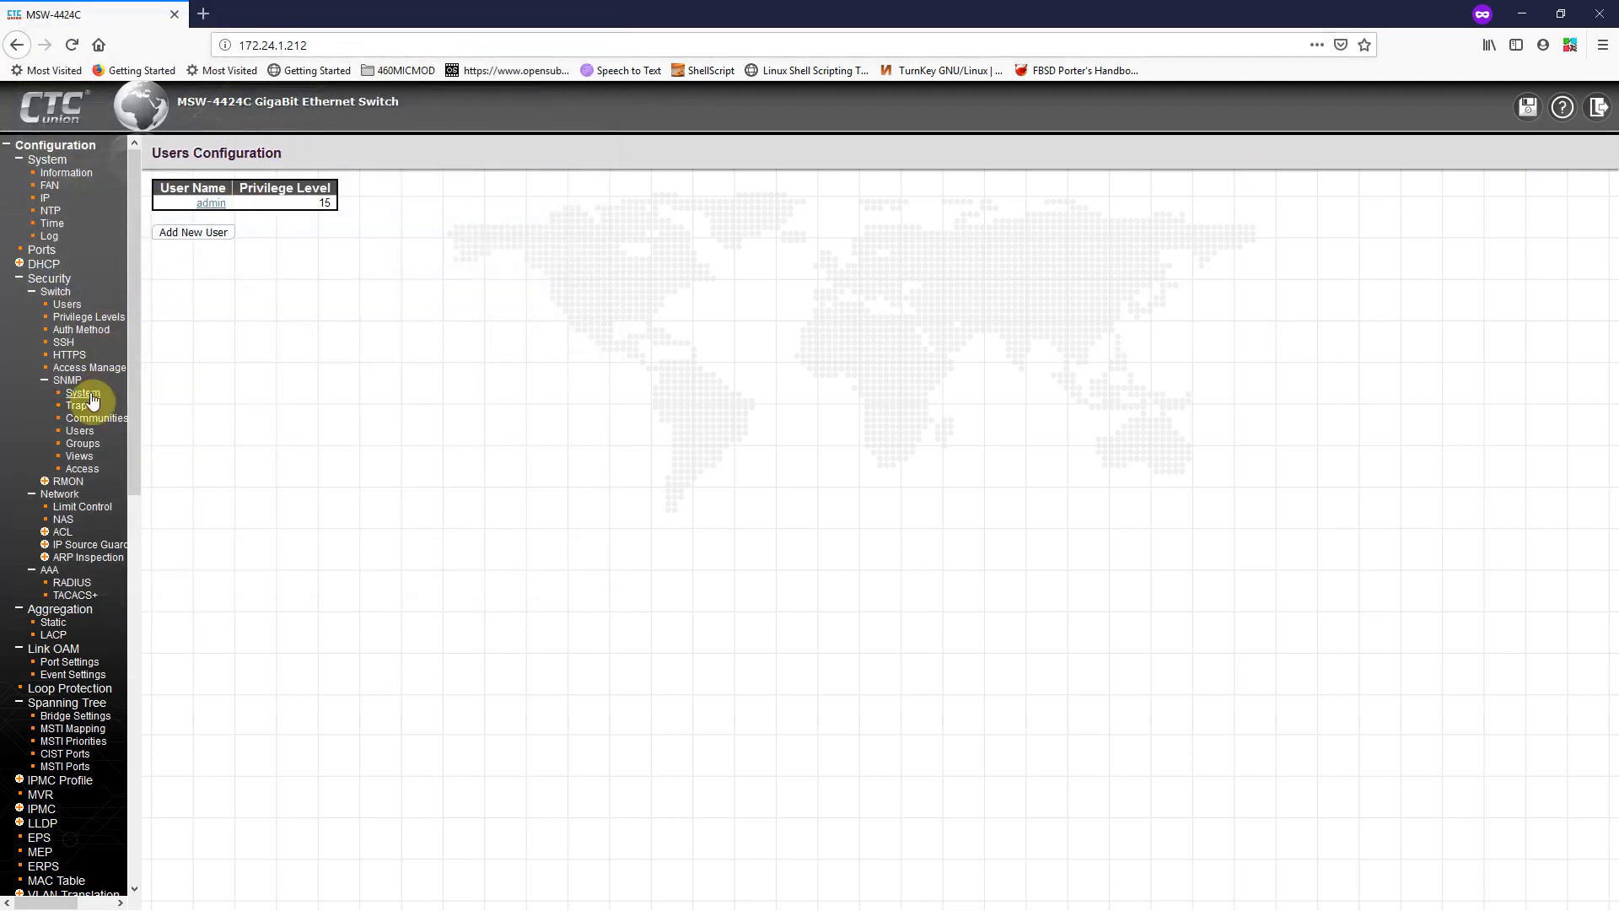
{"action": "left_click", "coordinate": [67, 380]}
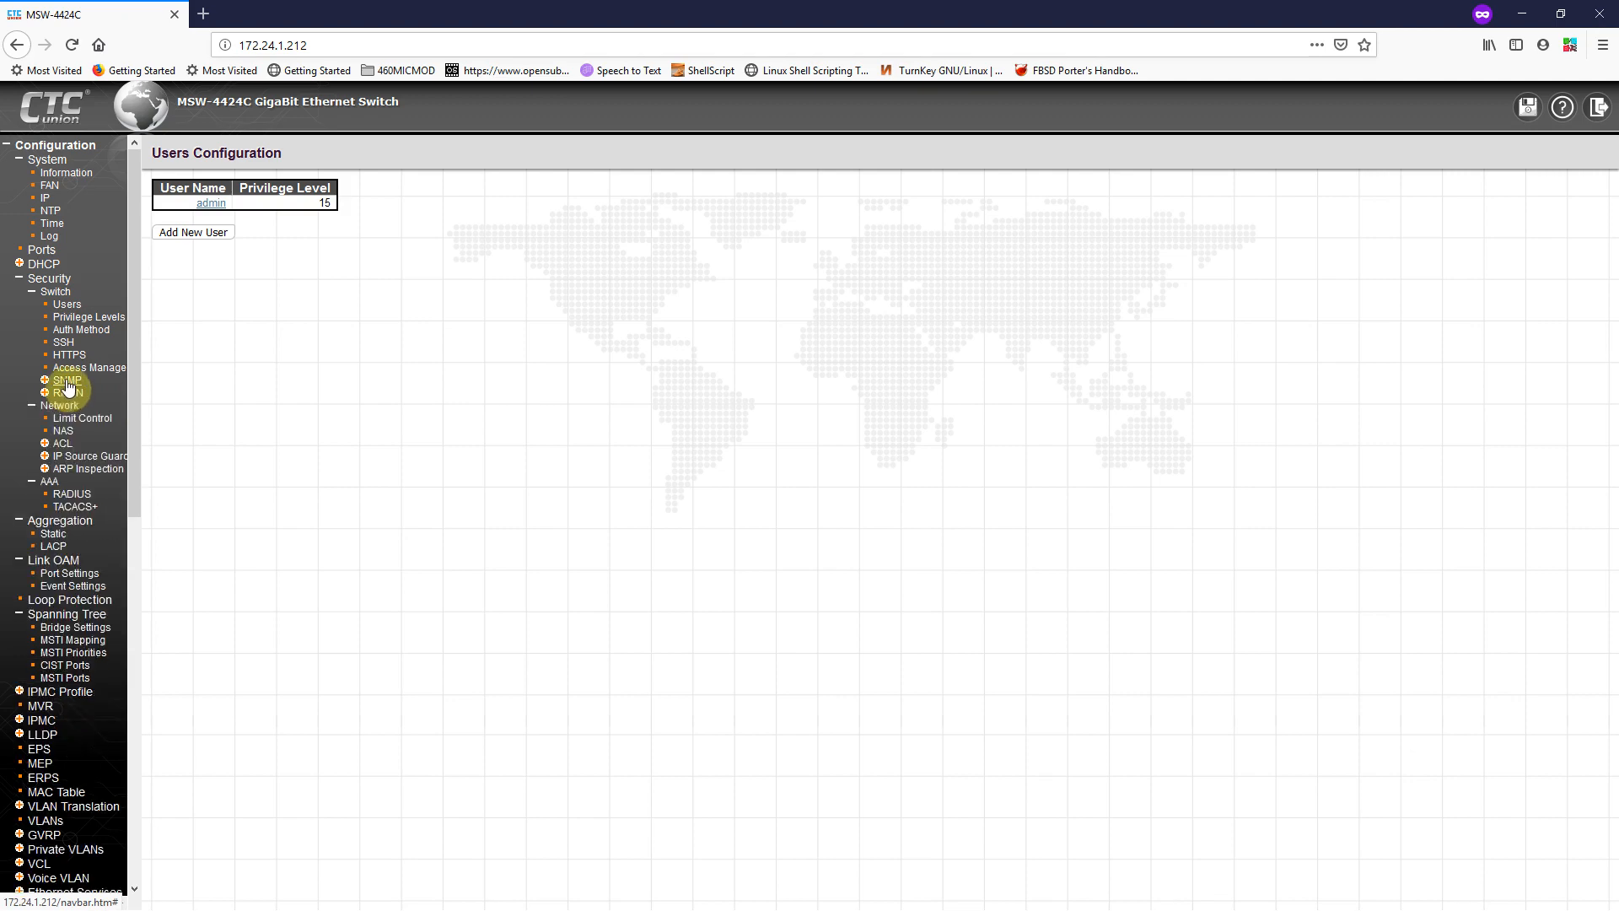
{"action": "left_click", "coordinate": [67, 380]}
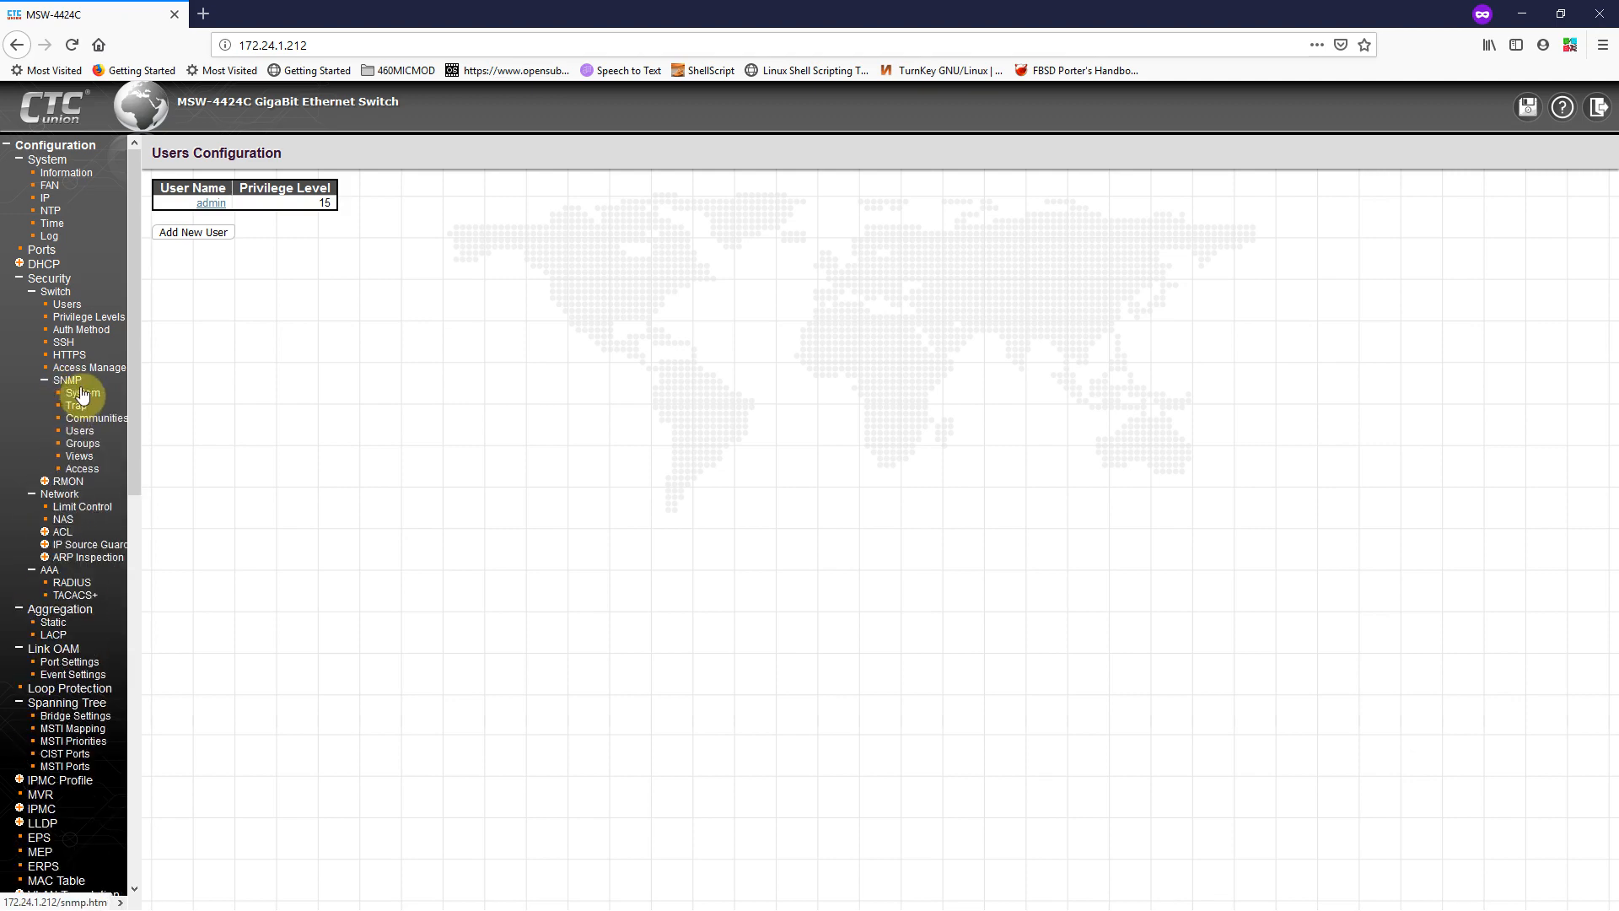
Step: Display the SNMP System settings (Enabled, v2c) and read their help popup
{"action": "left_click", "coordinate": [80, 394]}
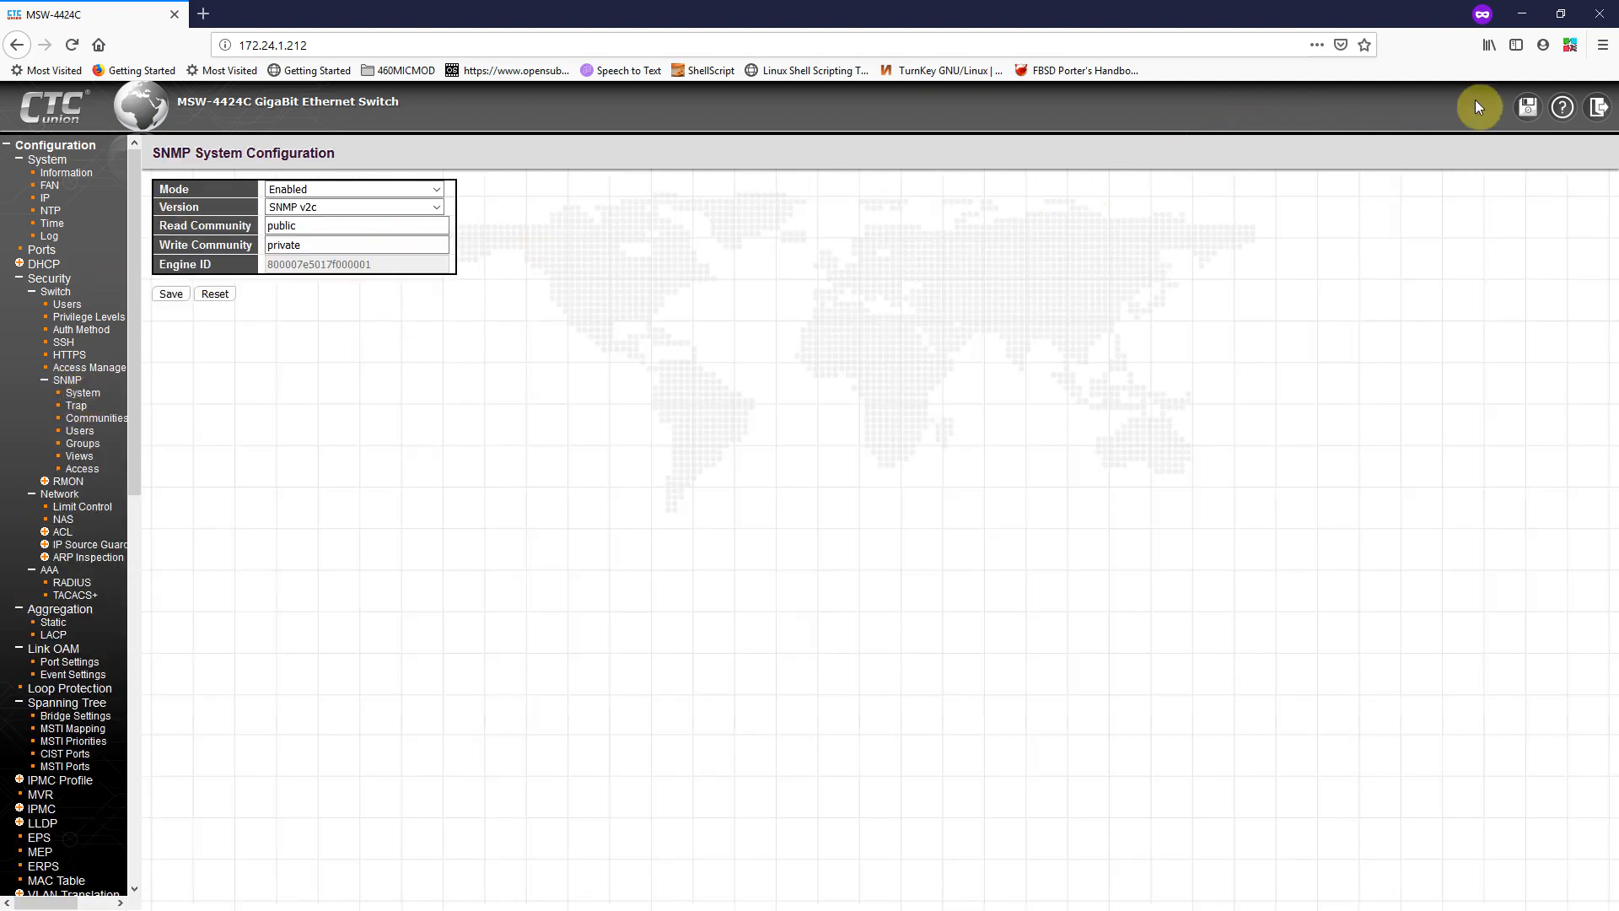
{"action": "left_click", "coordinate": [1562, 106]}
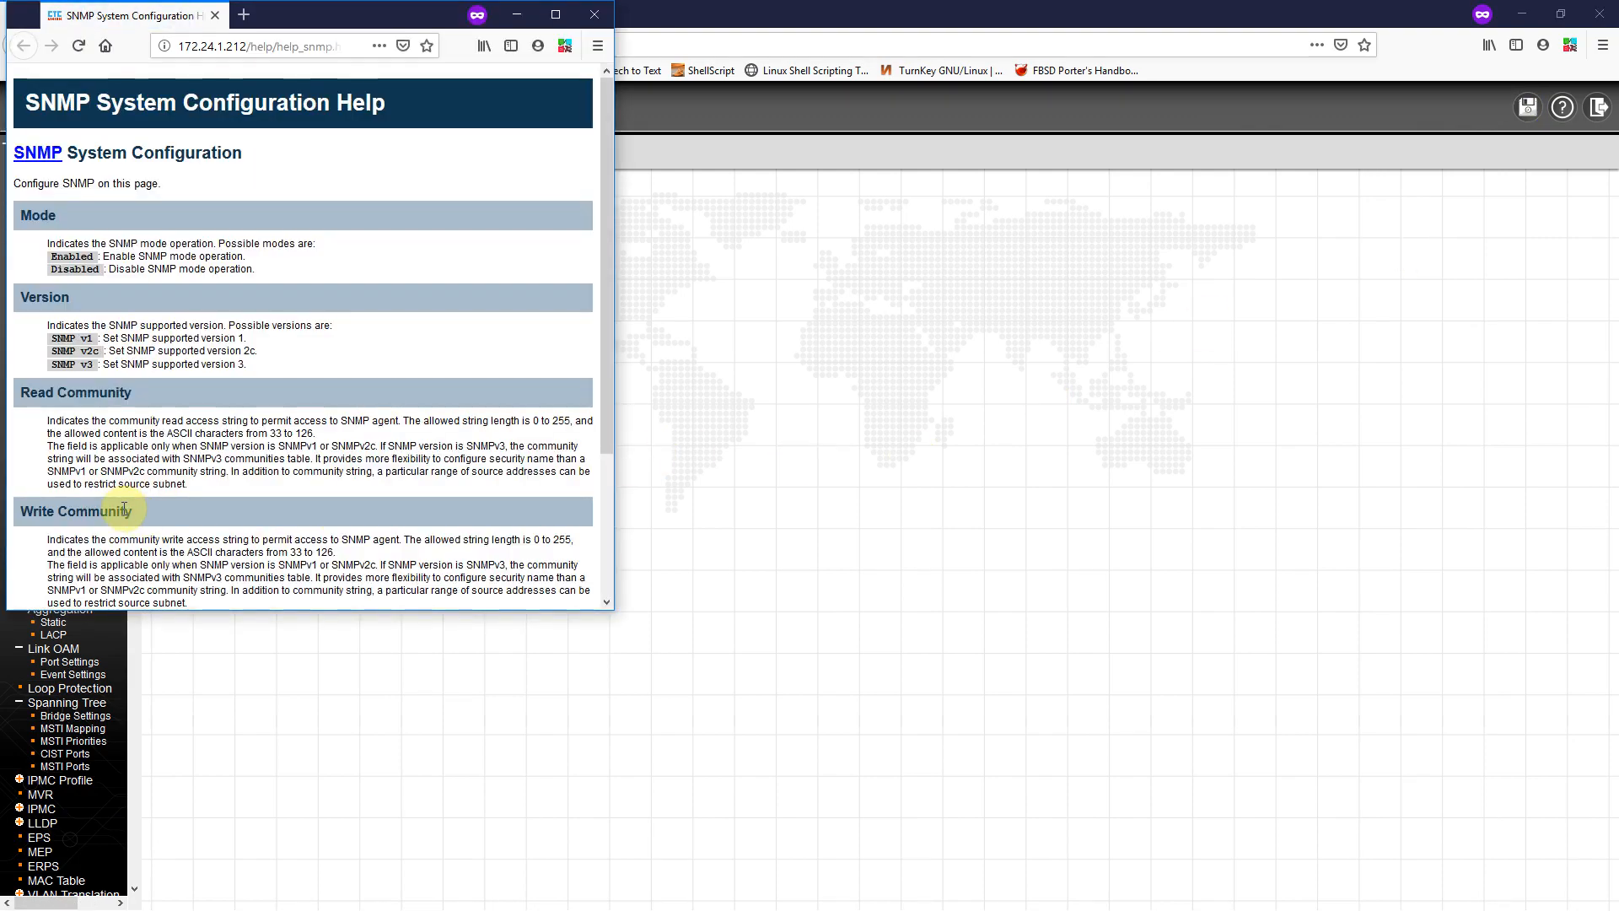
{"action": "left_click", "coordinate": [594, 14]}
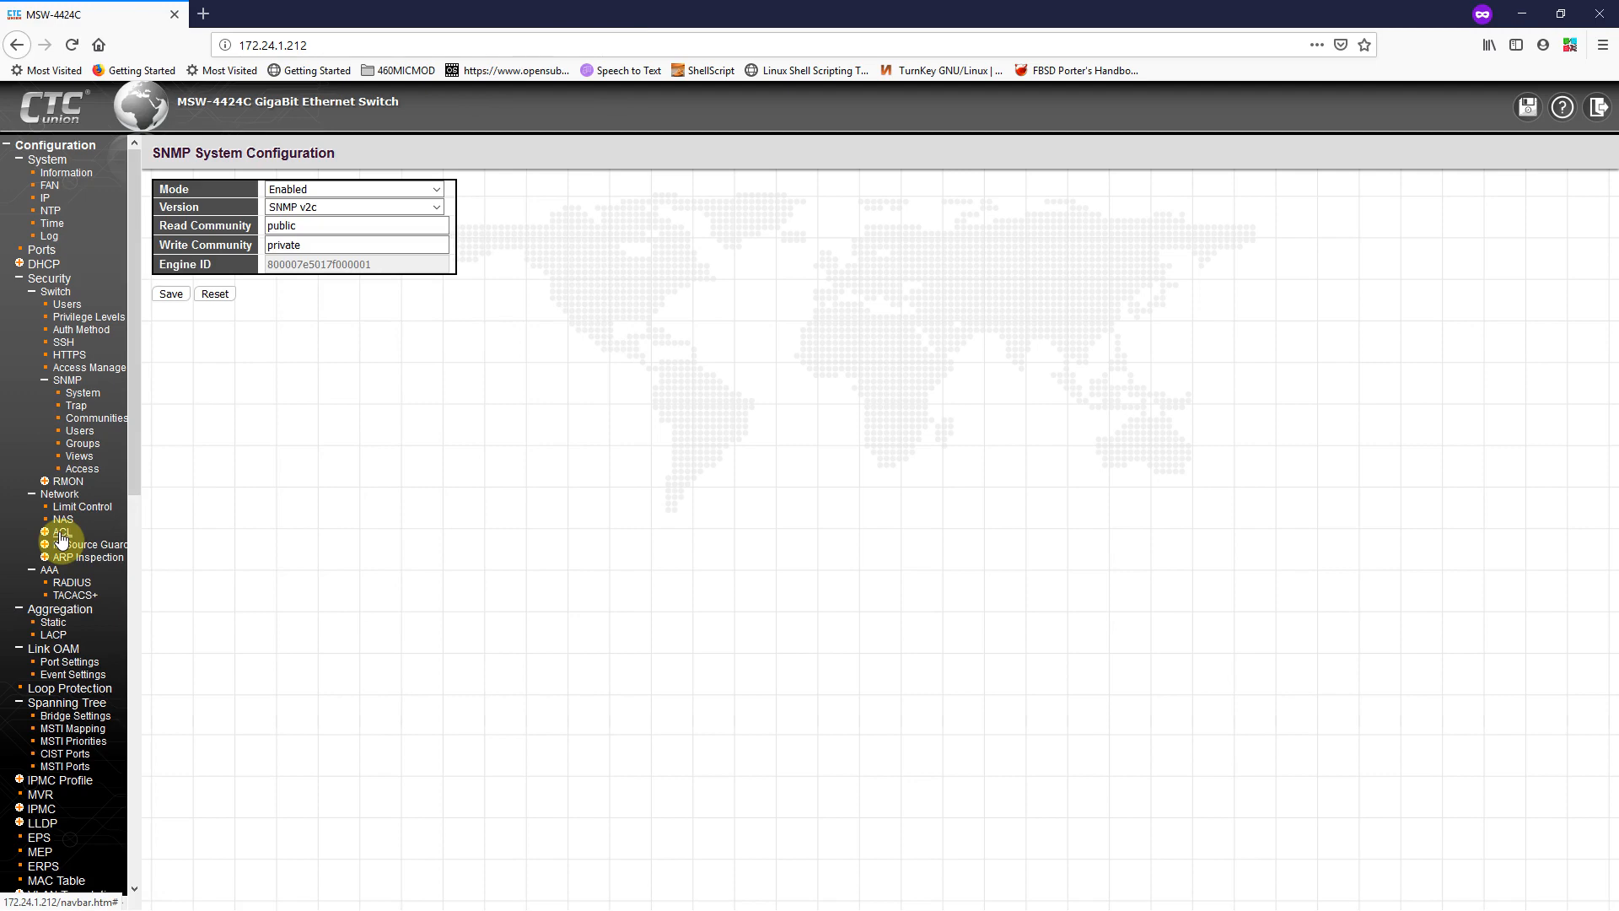
Step: Show the LACP Port Configuration with ports 10 and 12 enabled and review its Key/Role/Timeout/Prio help
{"action": "left_click", "coordinate": [53, 635]}
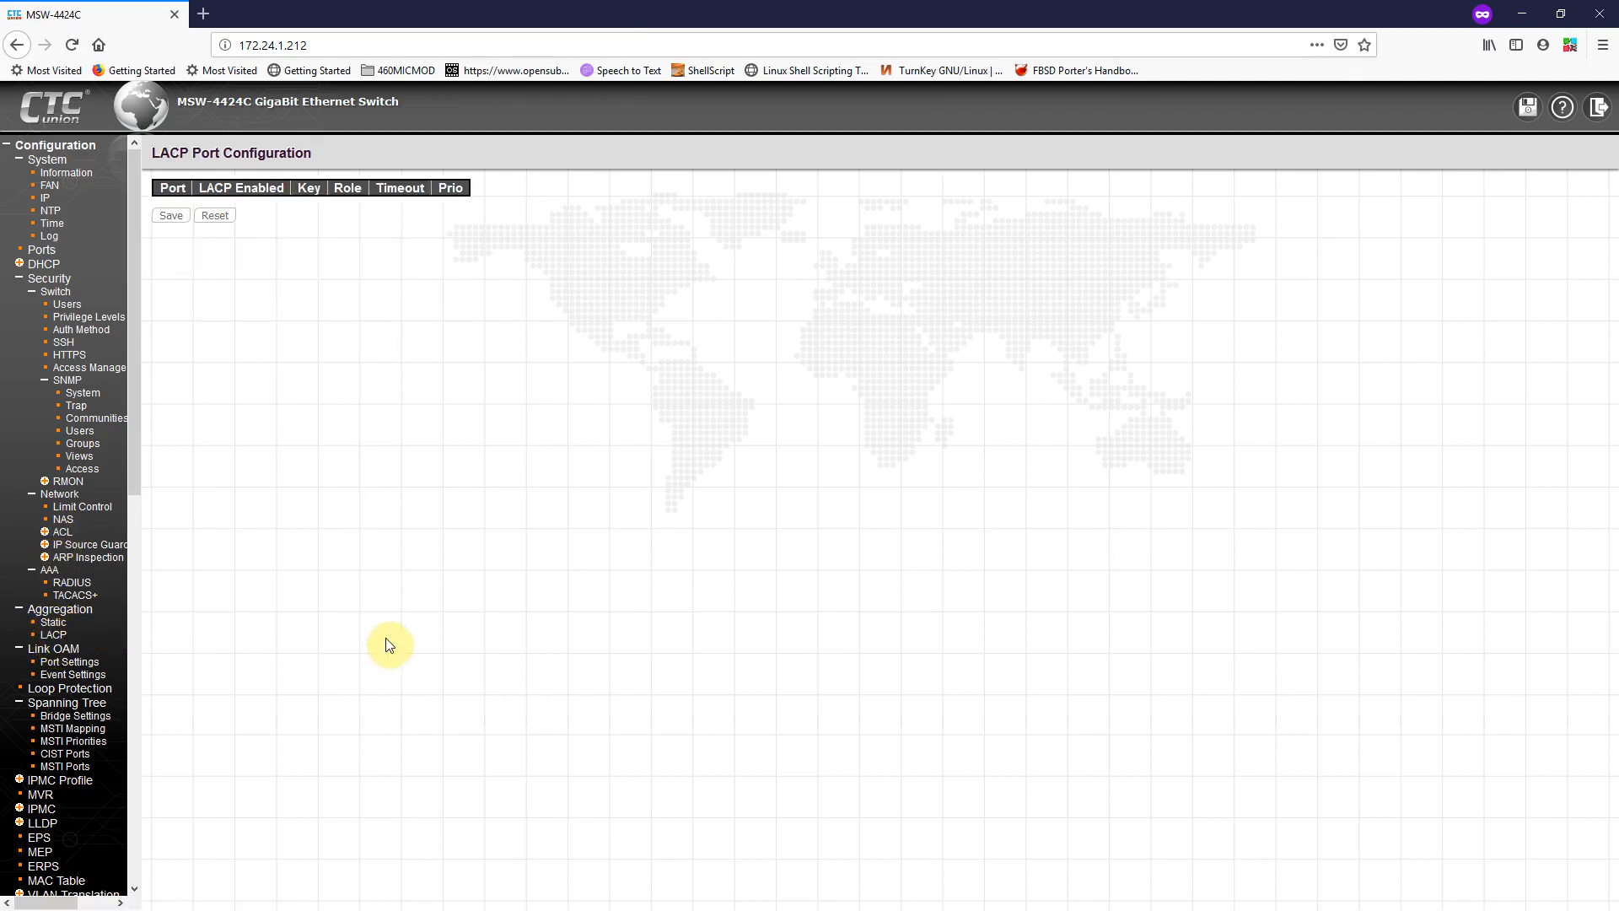
{"action": "left_click", "coordinate": [1562, 107]}
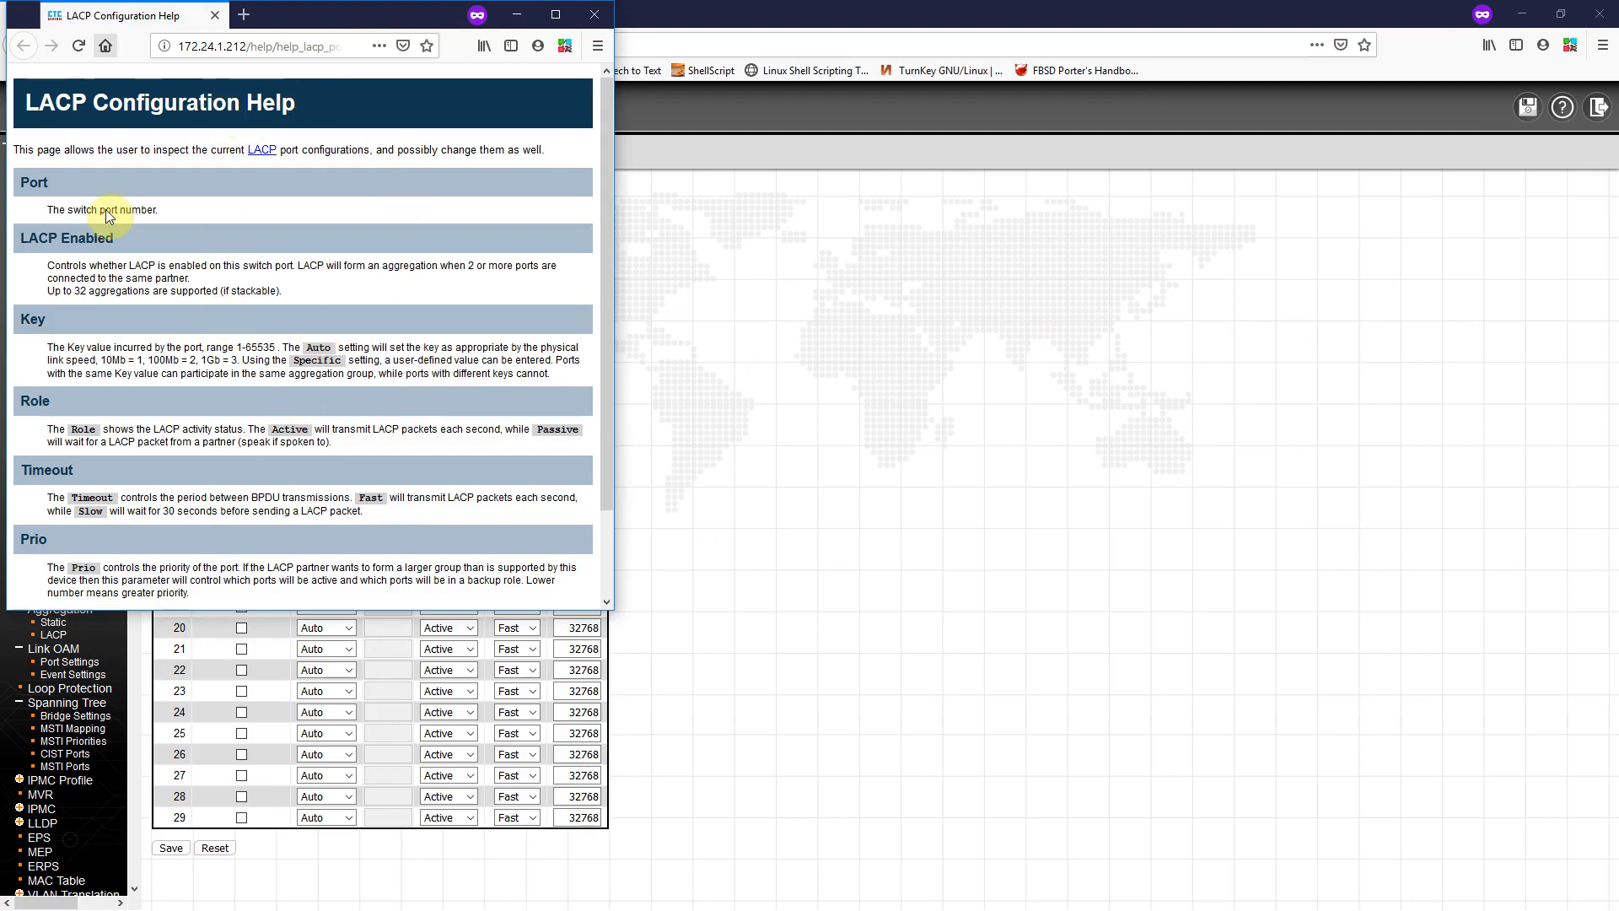
{"action": "left_click", "coordinate": [598, 18]}
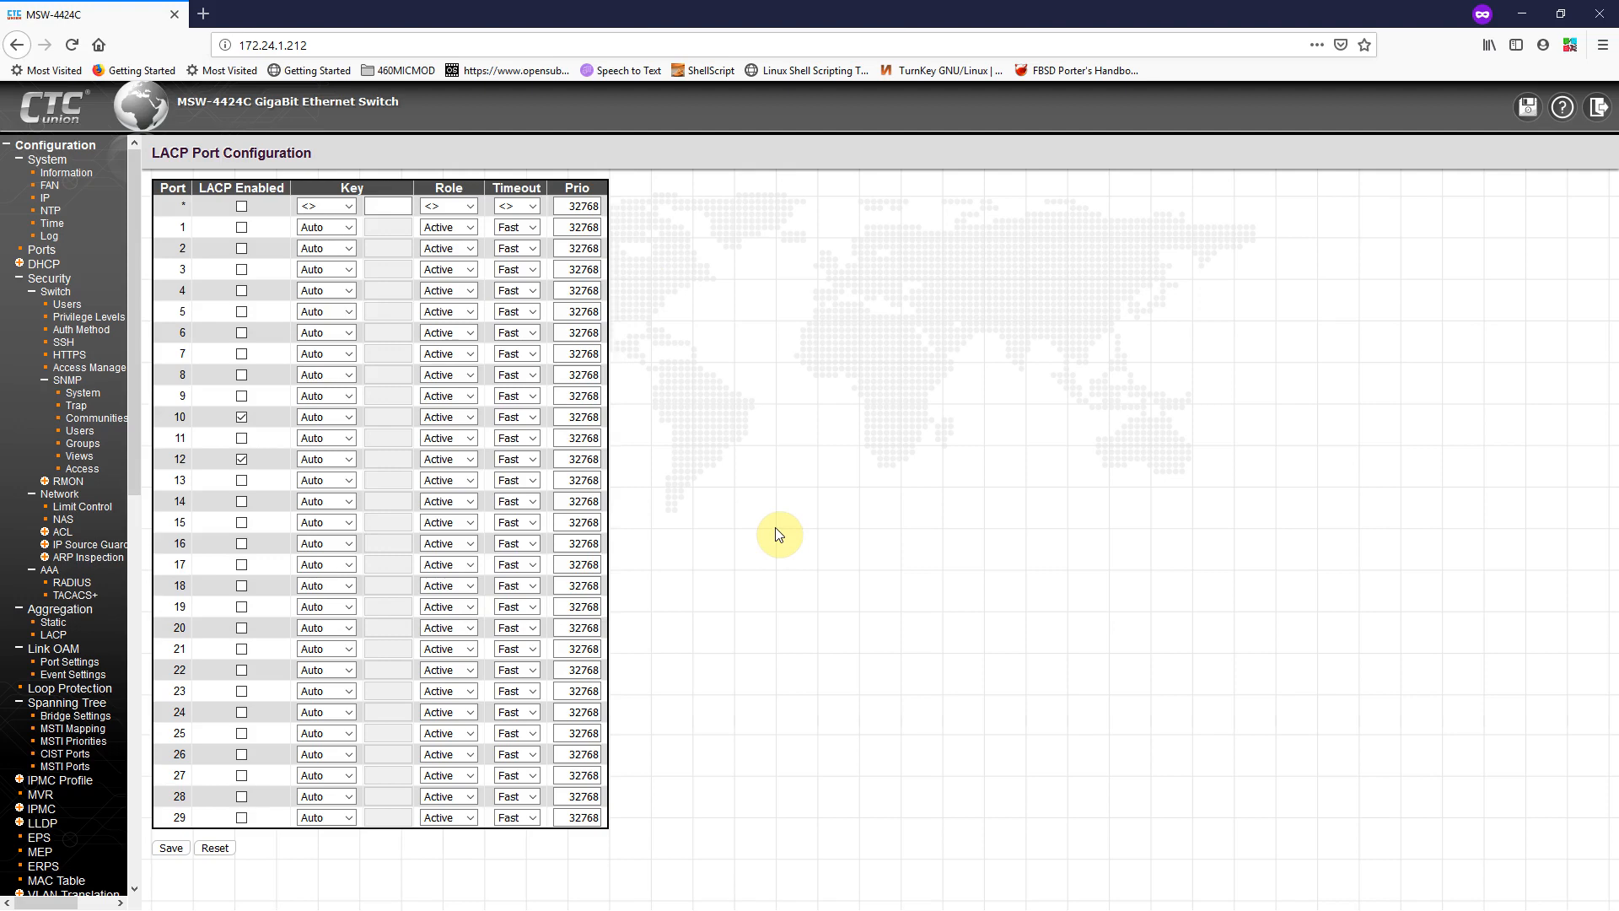